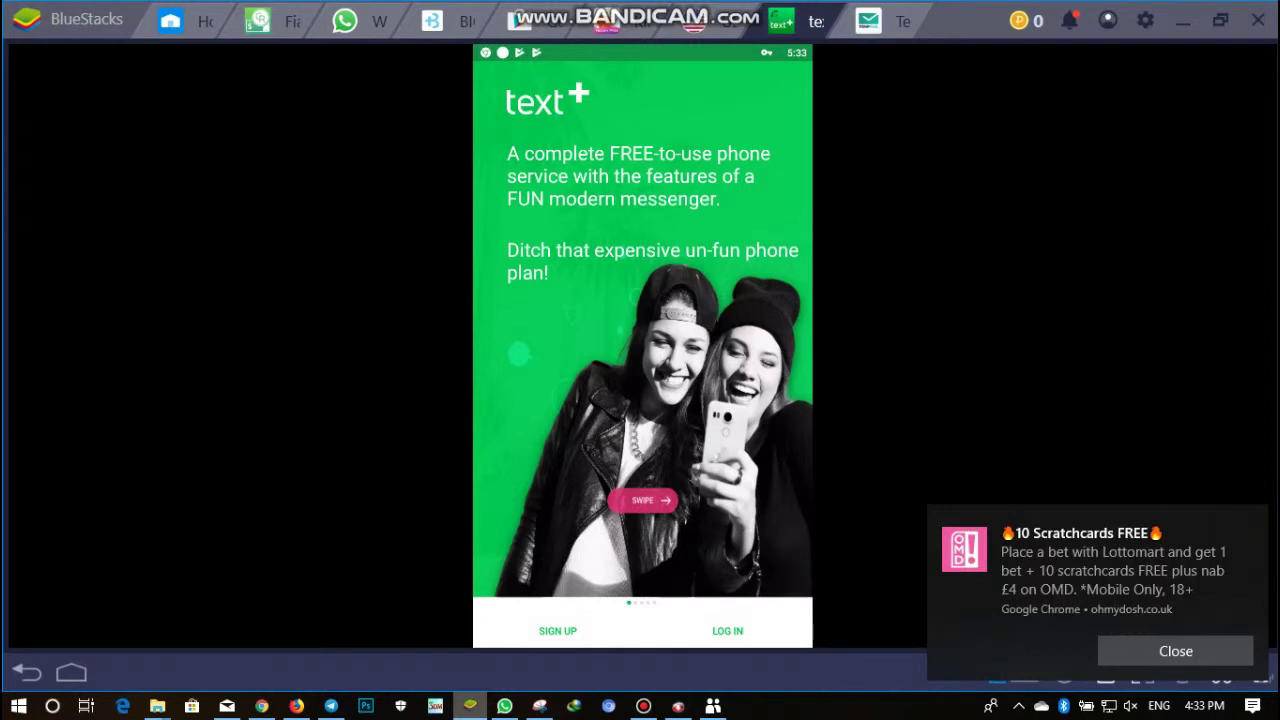
Enter a username and a password for the new textPlus account
{"action": "left_click", "coordinate": [640, 122]}
{"action": "type", "text": "dannu"}
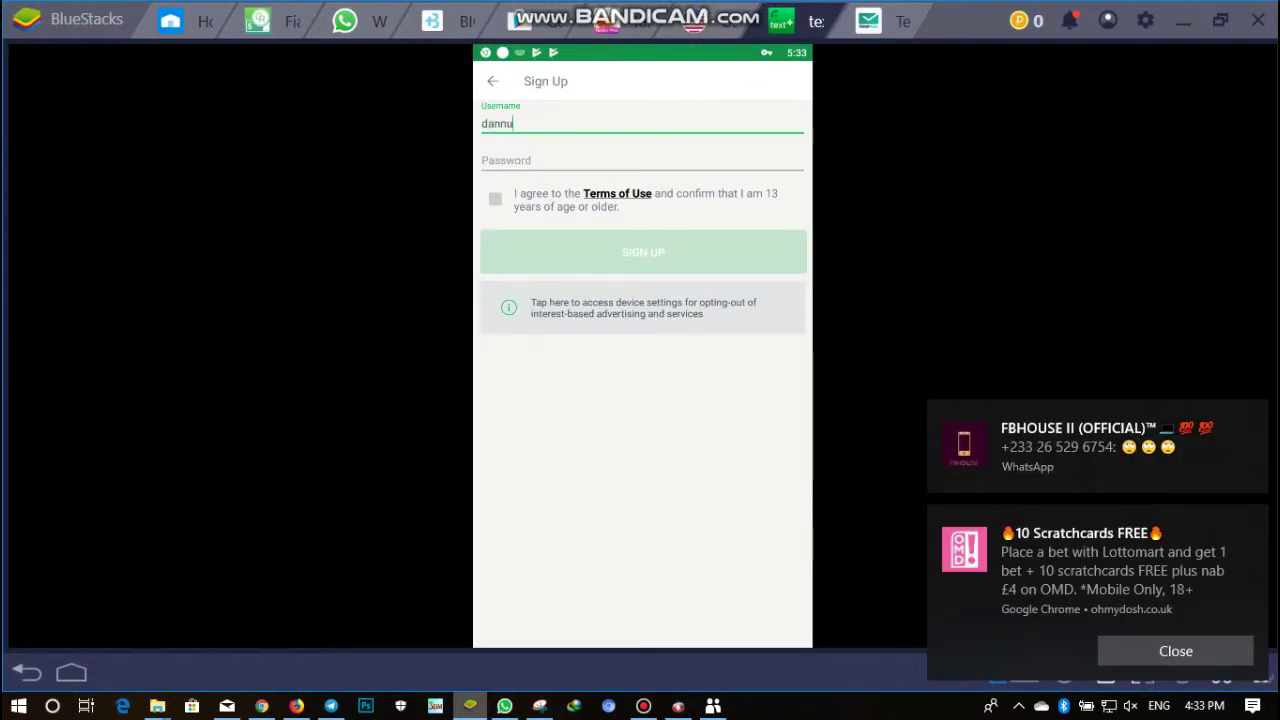
{"action": "key", "text": "BackSpace"}
{"action": "type", "text": "y"}
{"action": "left_click", "coordinate": [640, 160]}
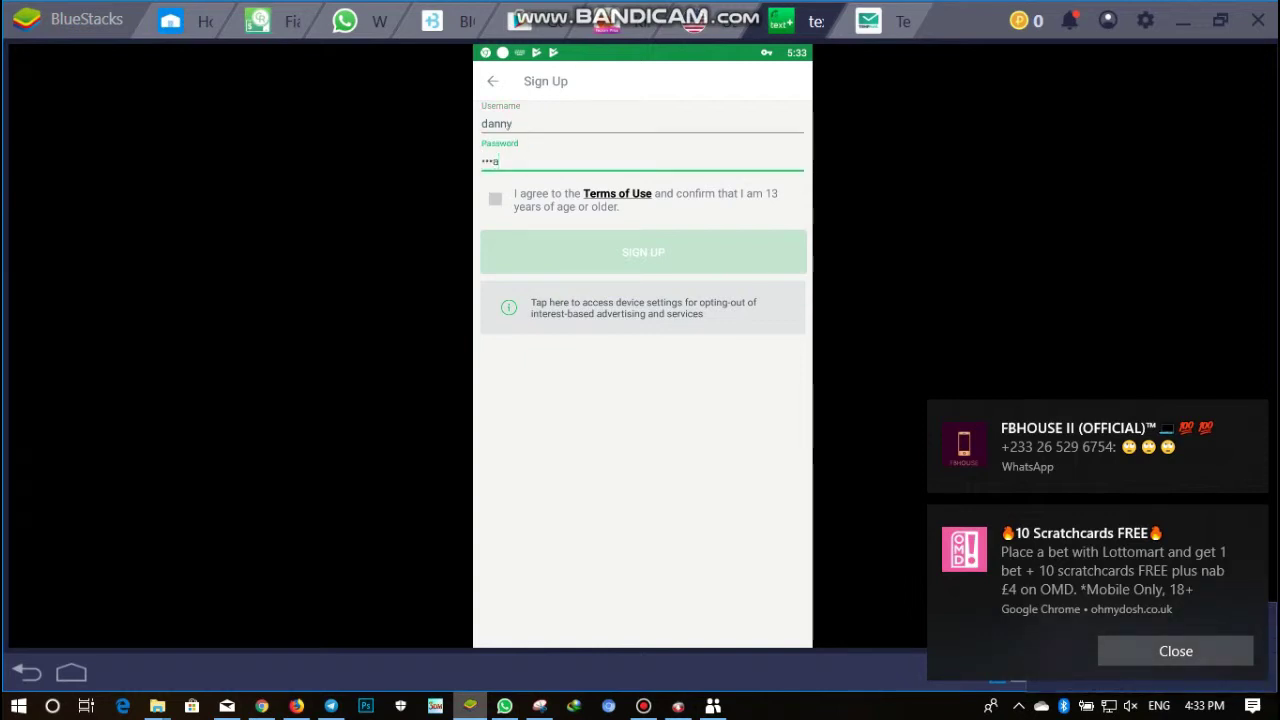
Accept the Terms of Use, submit the sign-up, and dismiss the scratchcards notification
{"action": "left_click", "coordinate": [495, 199]}
{"action": "left_click", "coordinate": [643, 252]}
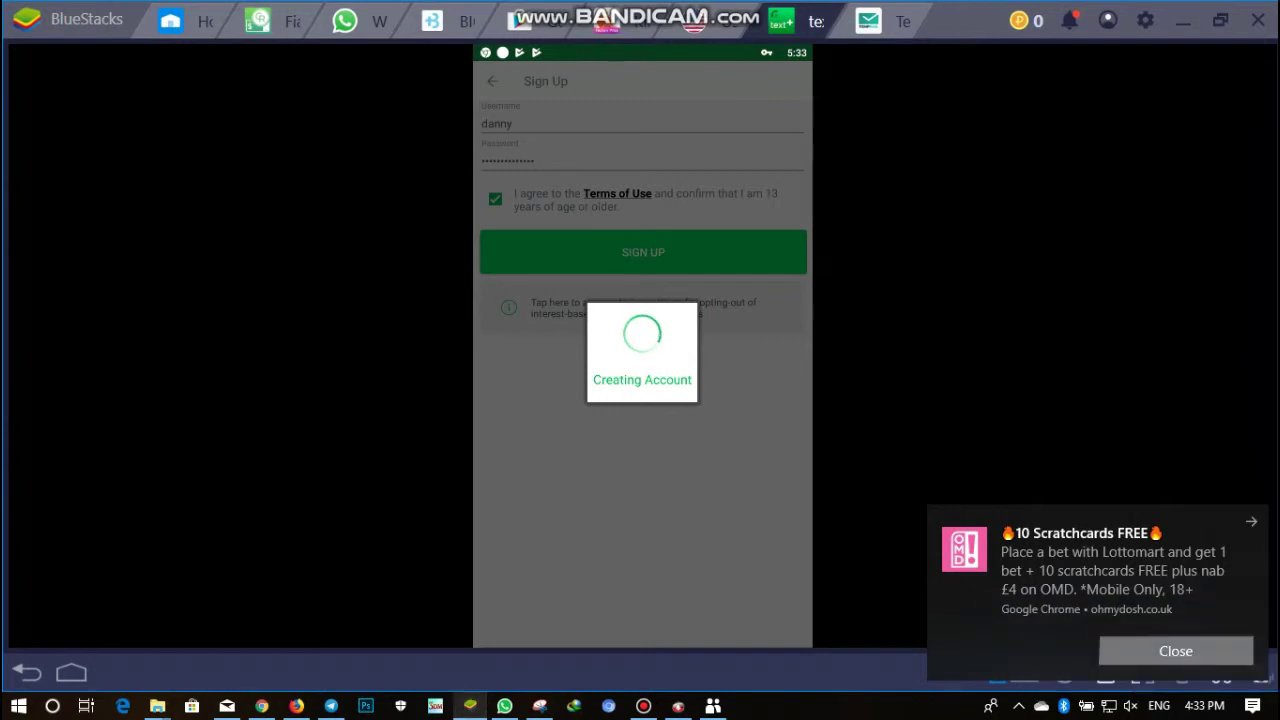
{"action": "left_click", "coordinate": [1176, 651]}
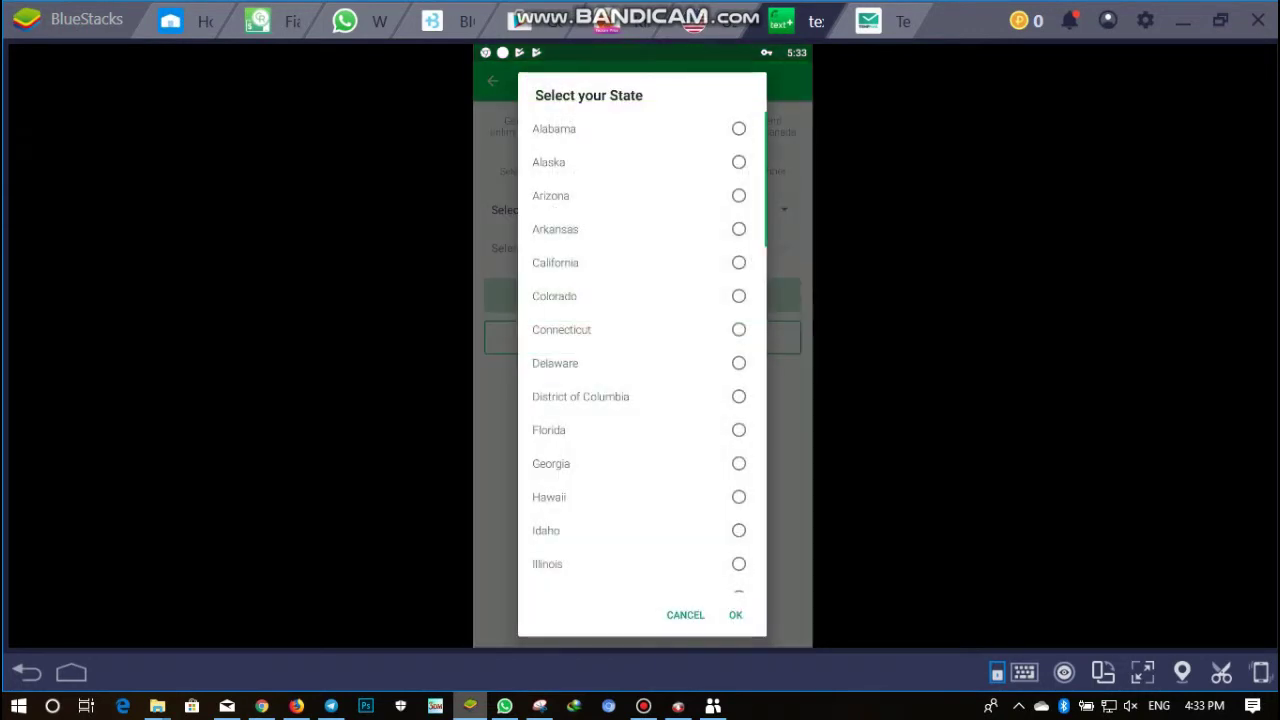
Pick Colorado and area code 970, then request the custom textPlus number
{"action": "left_click", "coordinate": [600, 296]}
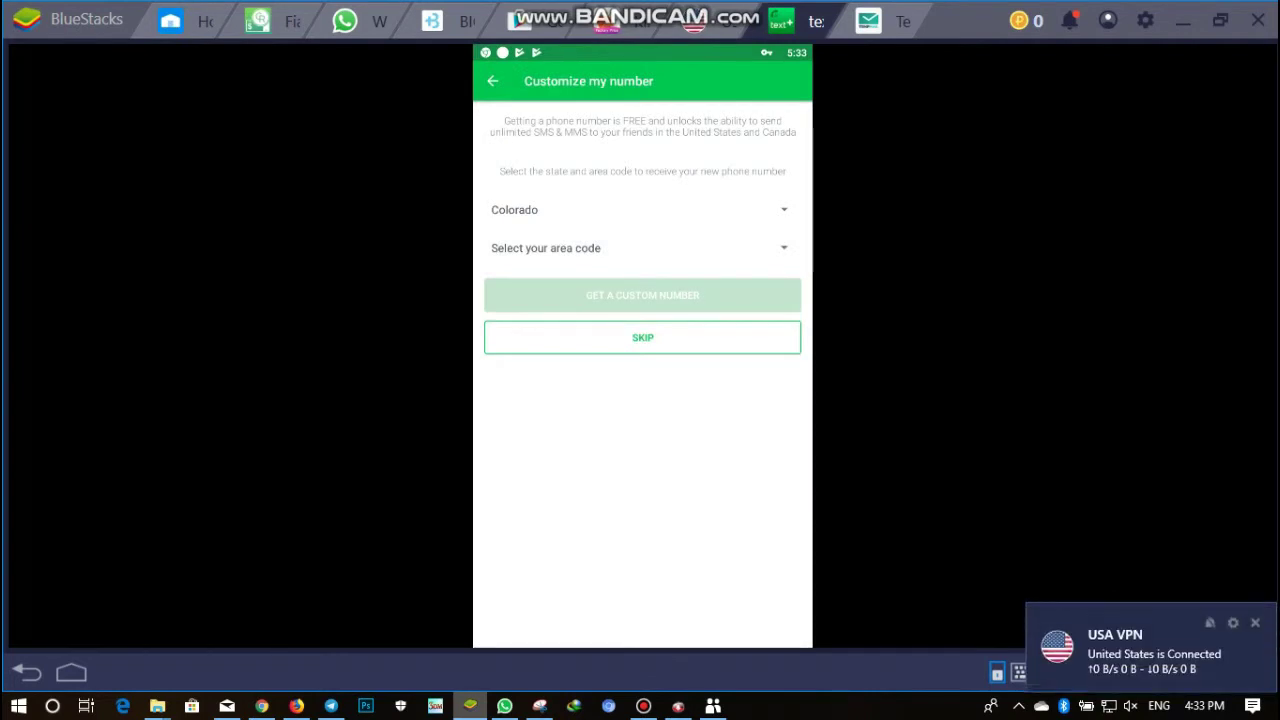
{"action": "left_click", "coordinate": [600, 402]}
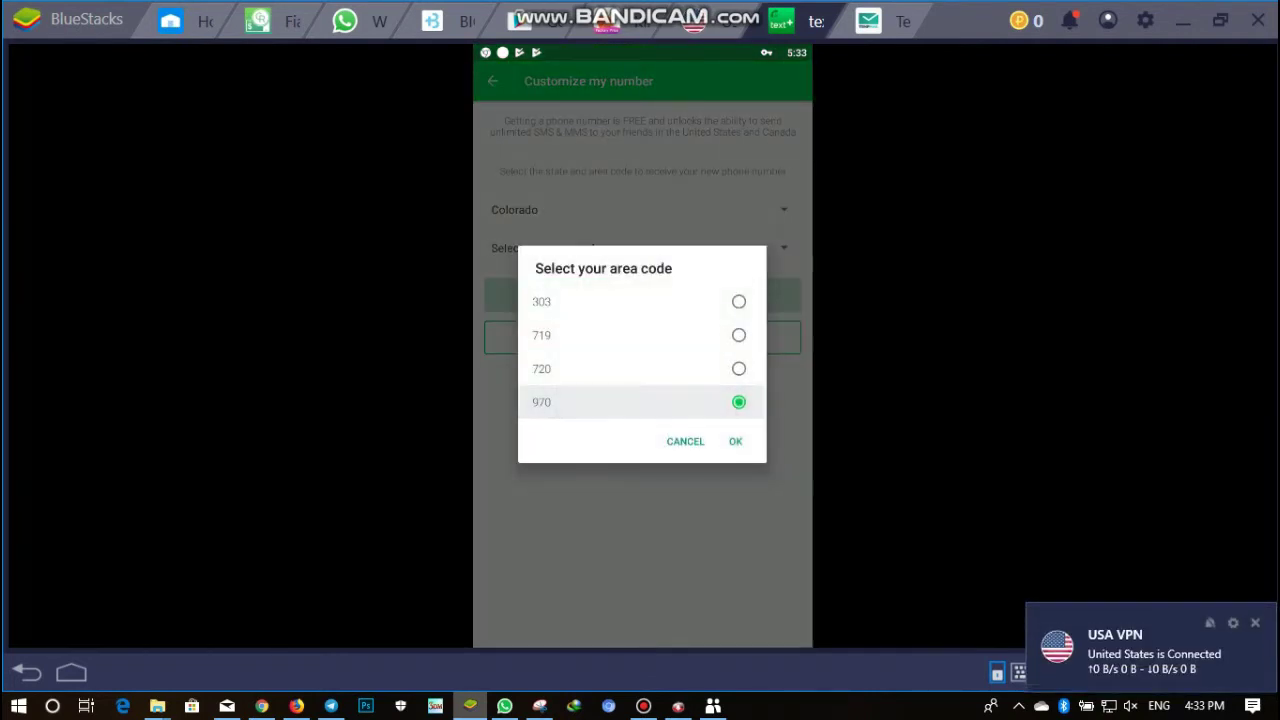
{"action": "left_click", "coordinate": [642, 295]}
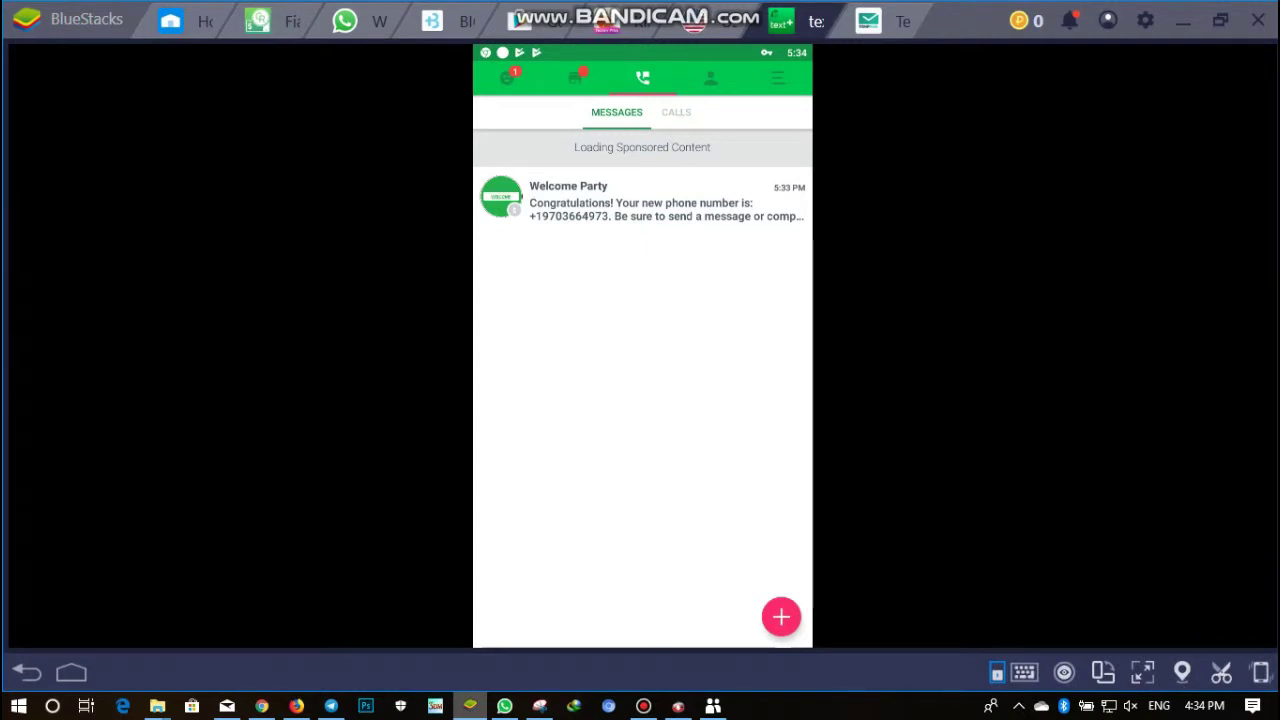
In Respondent, submit the new textPlus number for verification and type the texted code
{"action": "left_click", "coordinate": [296, 706]}
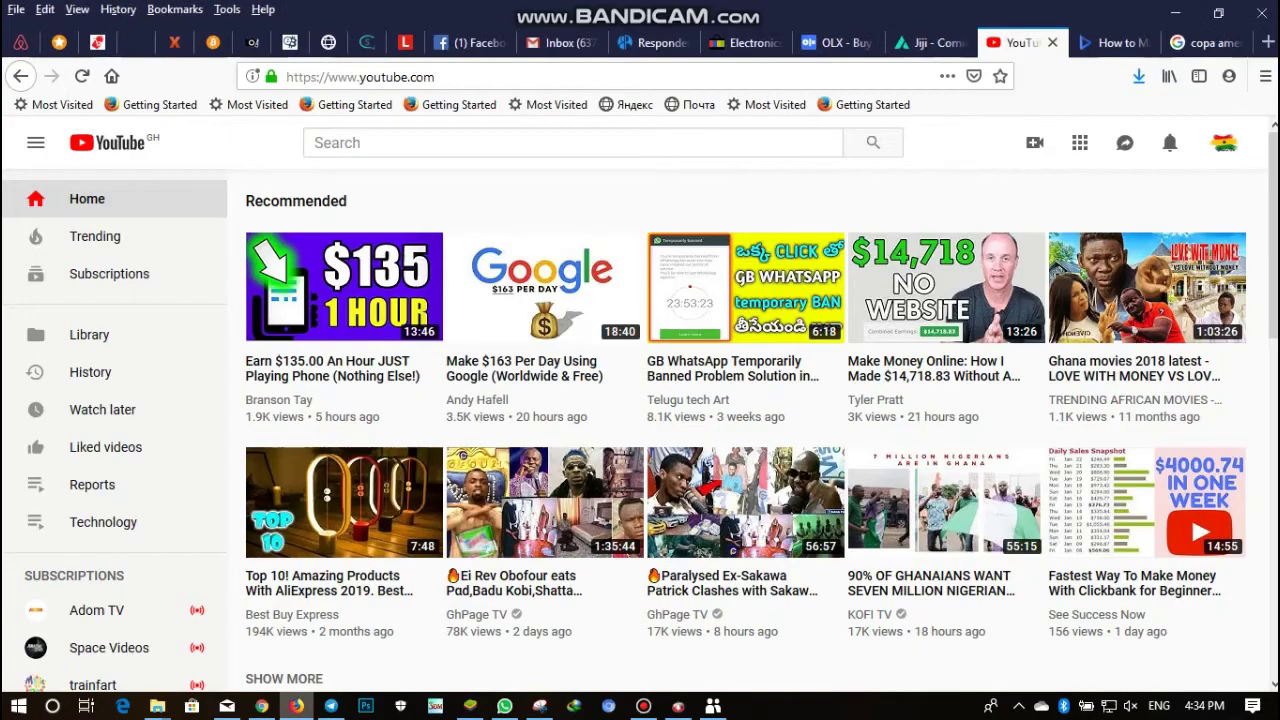
{"action": "left_click", "coordinate": [261, 706]}
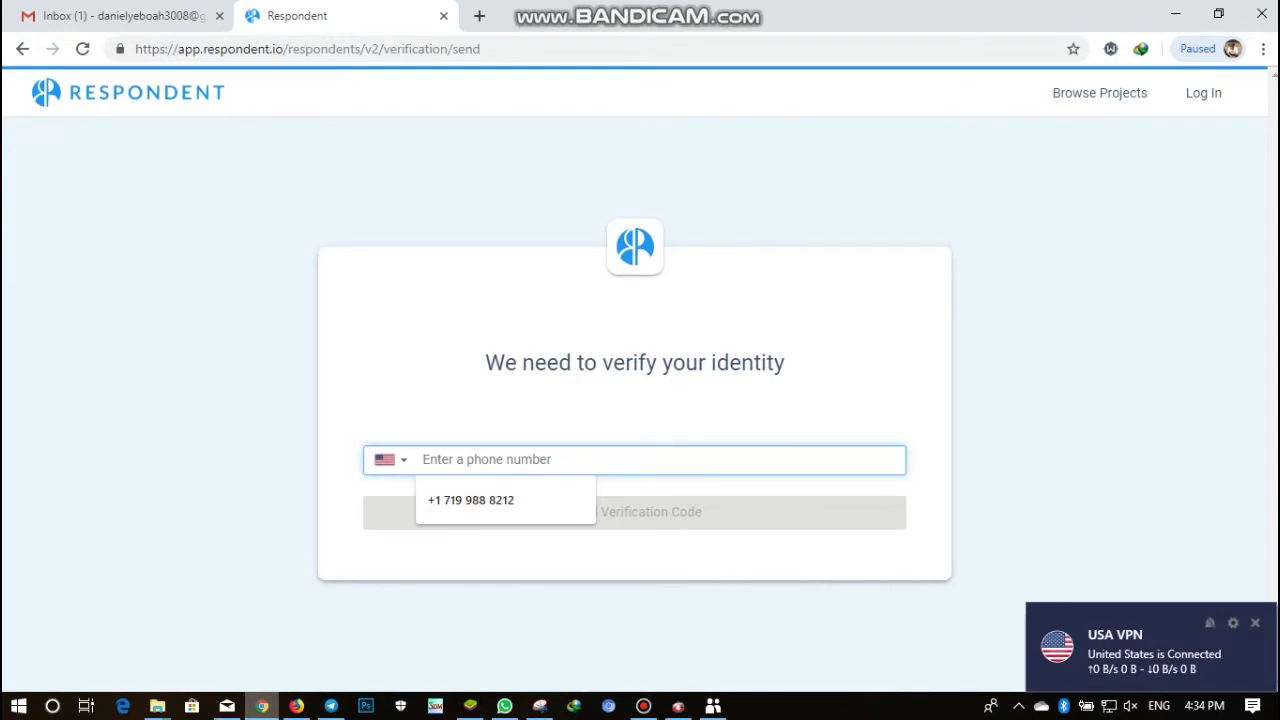
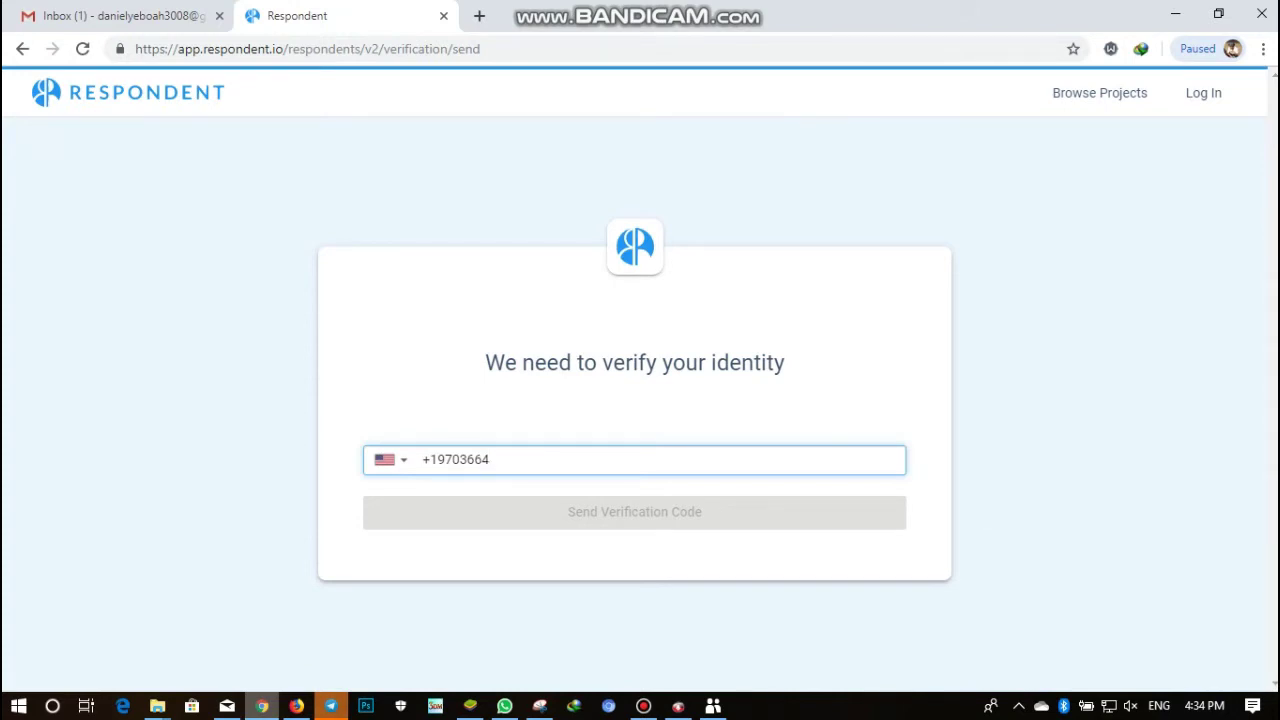
{"action": "key", "text": "Return"}
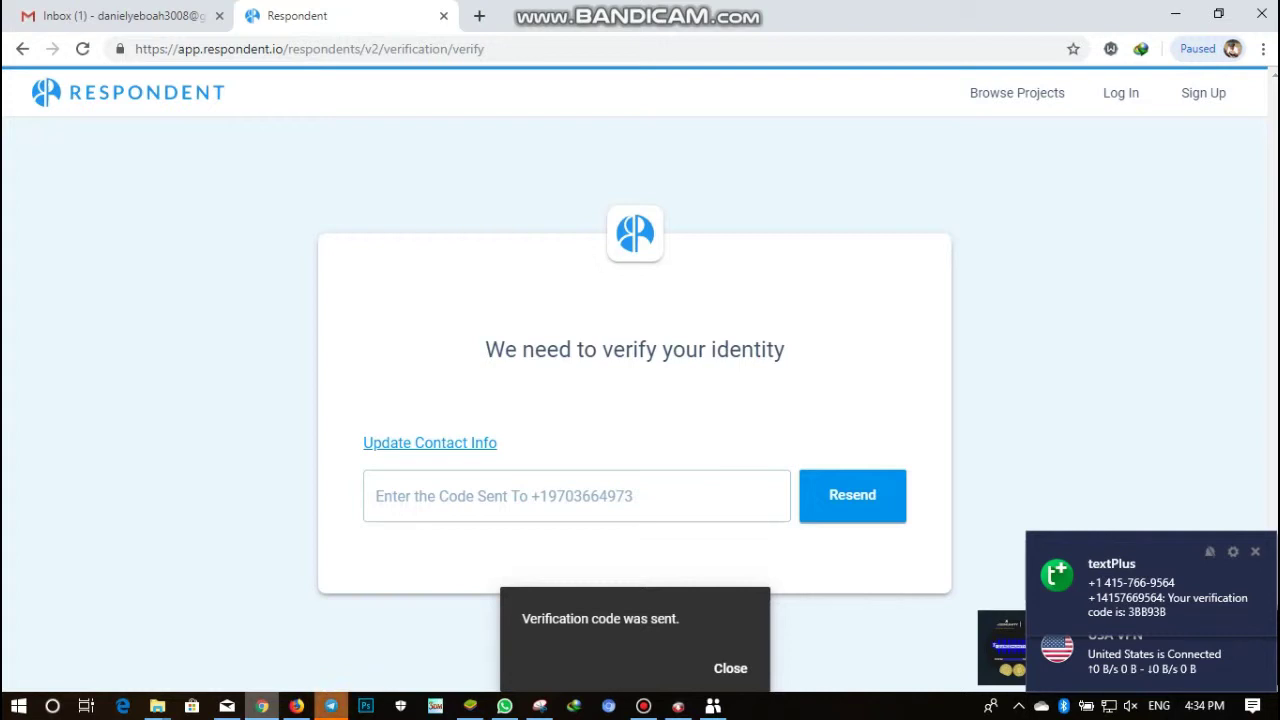
{"action": "left_click", "coordinate": [380, 504]}
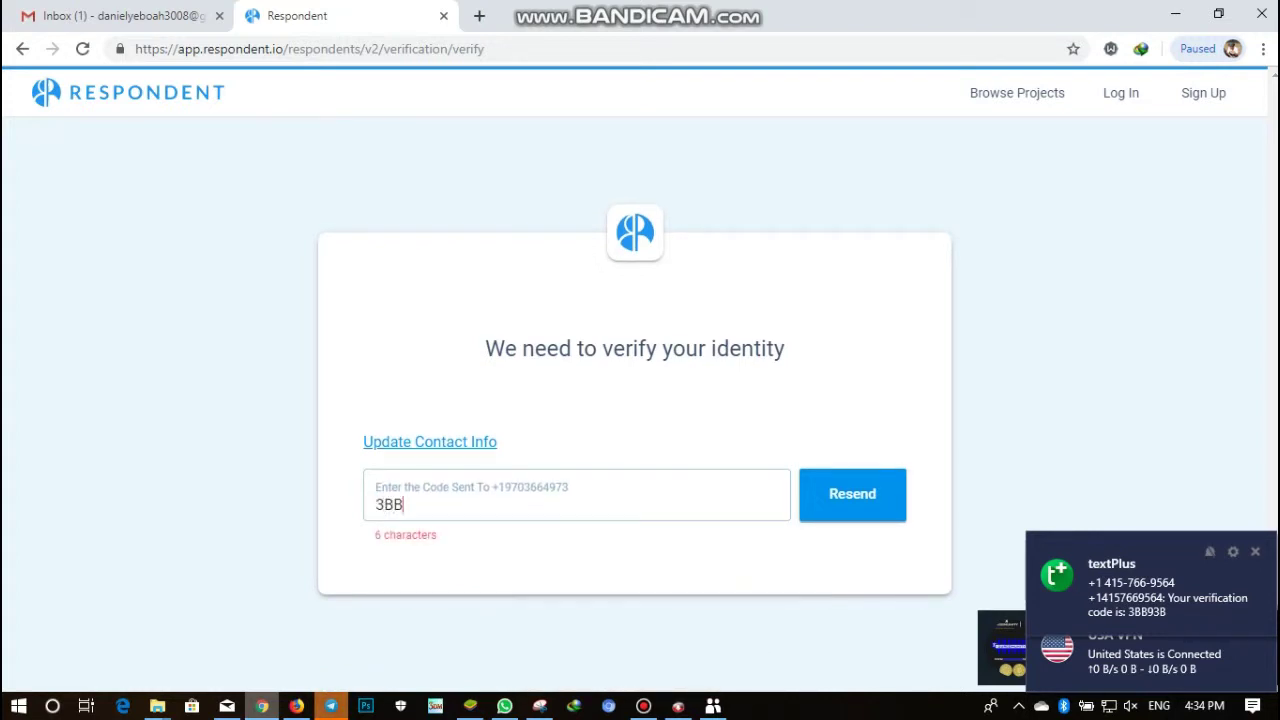
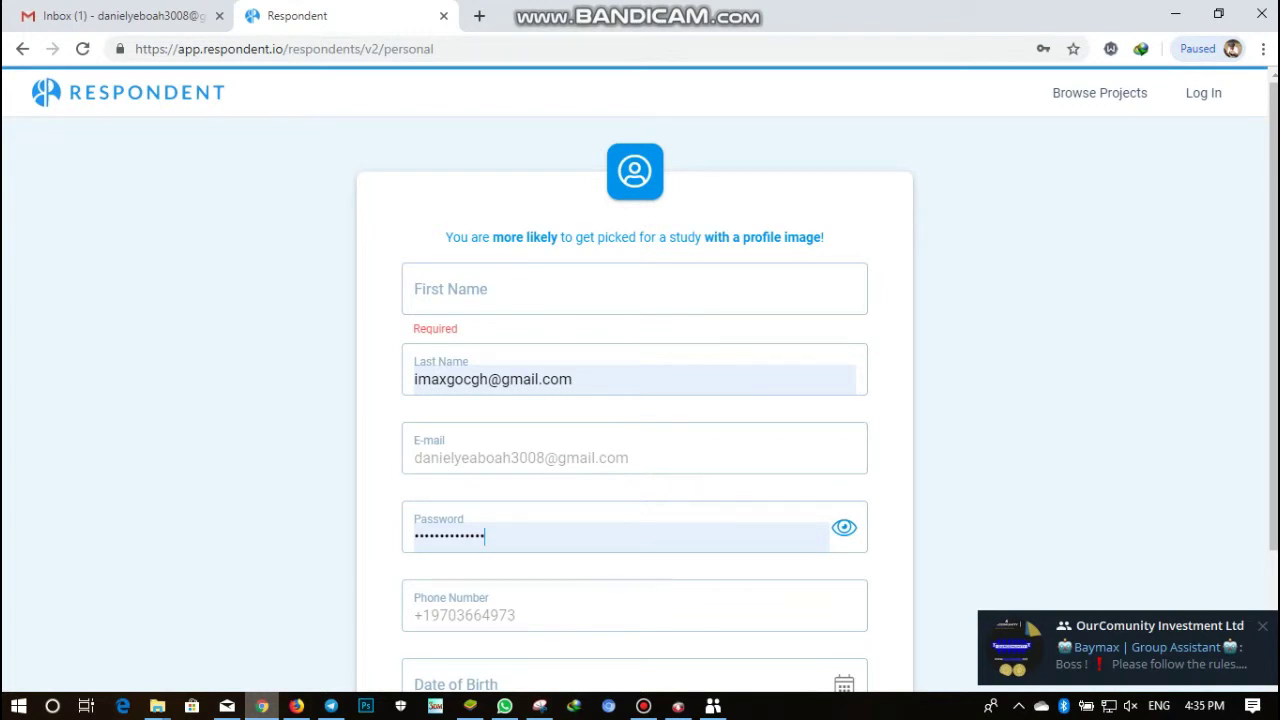
Type the user's full name into the First Name field
{"action": "scroll", "coordinate": [640, 400], "scroll_direction": "down", "scroll_amount": 1}
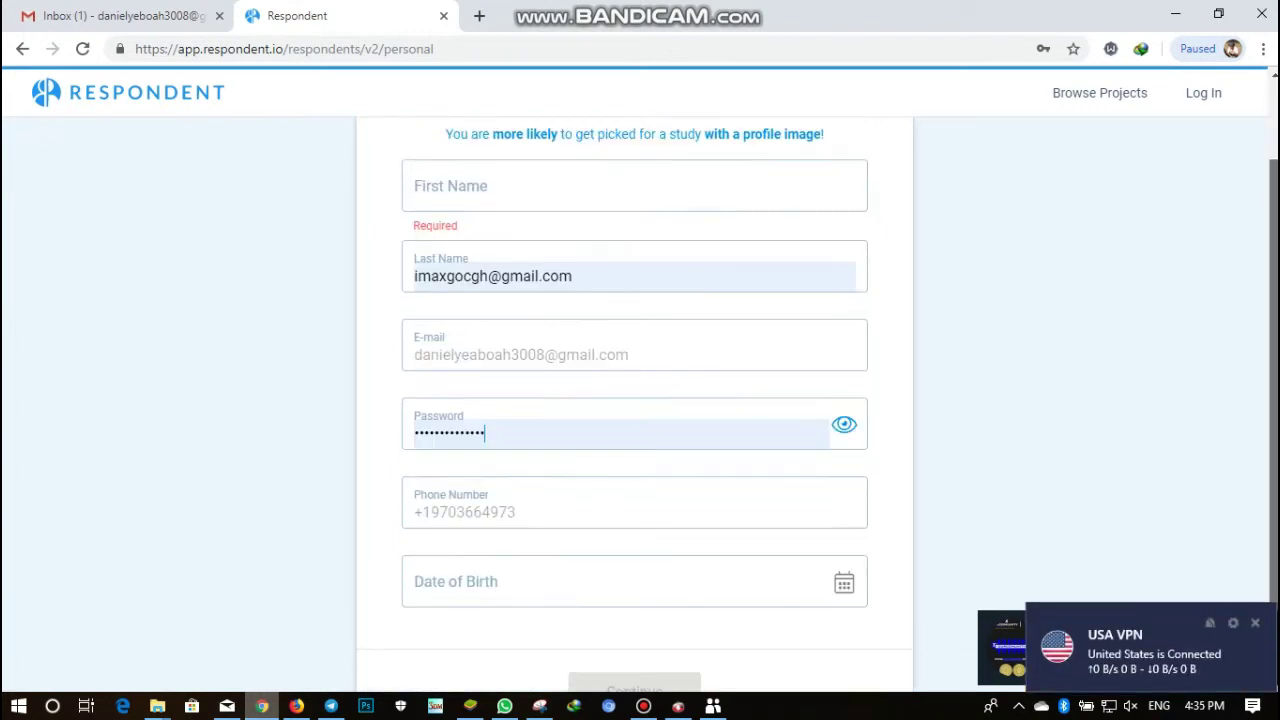
{"action": "scroll", "coordinate": [640, 400], "scroll_direction": "up", "scroll_amount": 1}
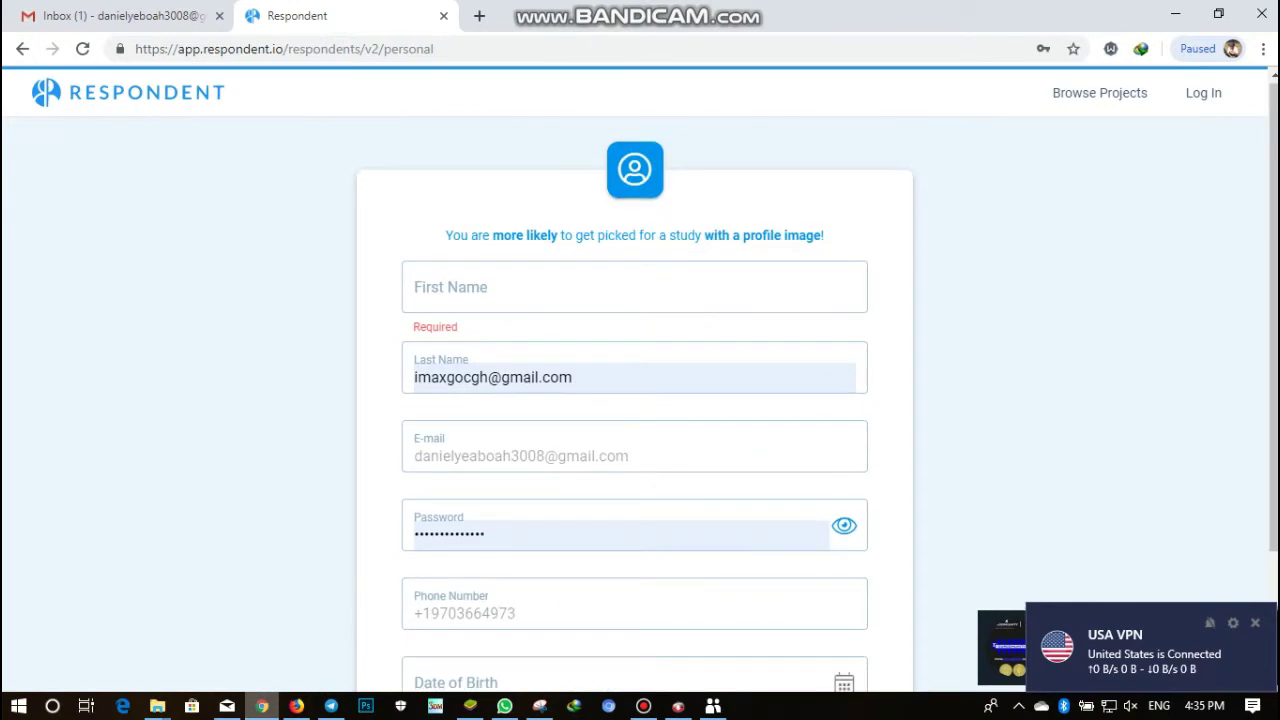
{"action": "left_click", "coordinate": [415, 297]}
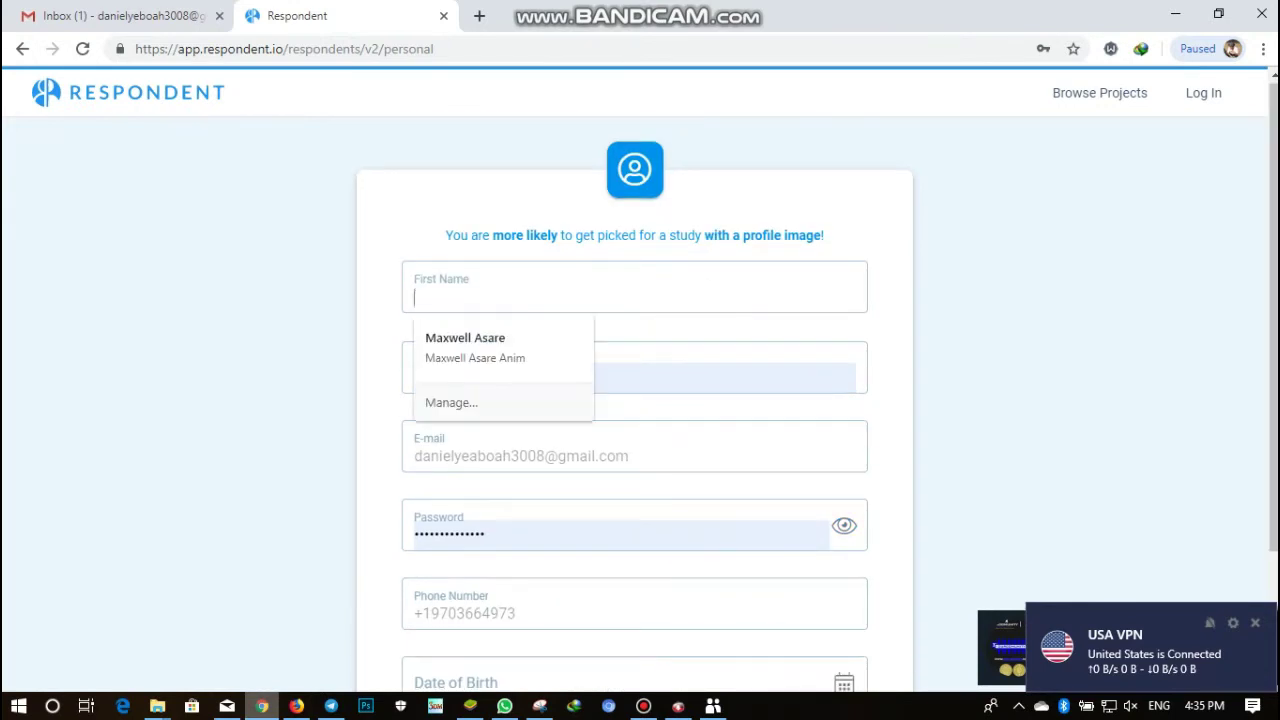
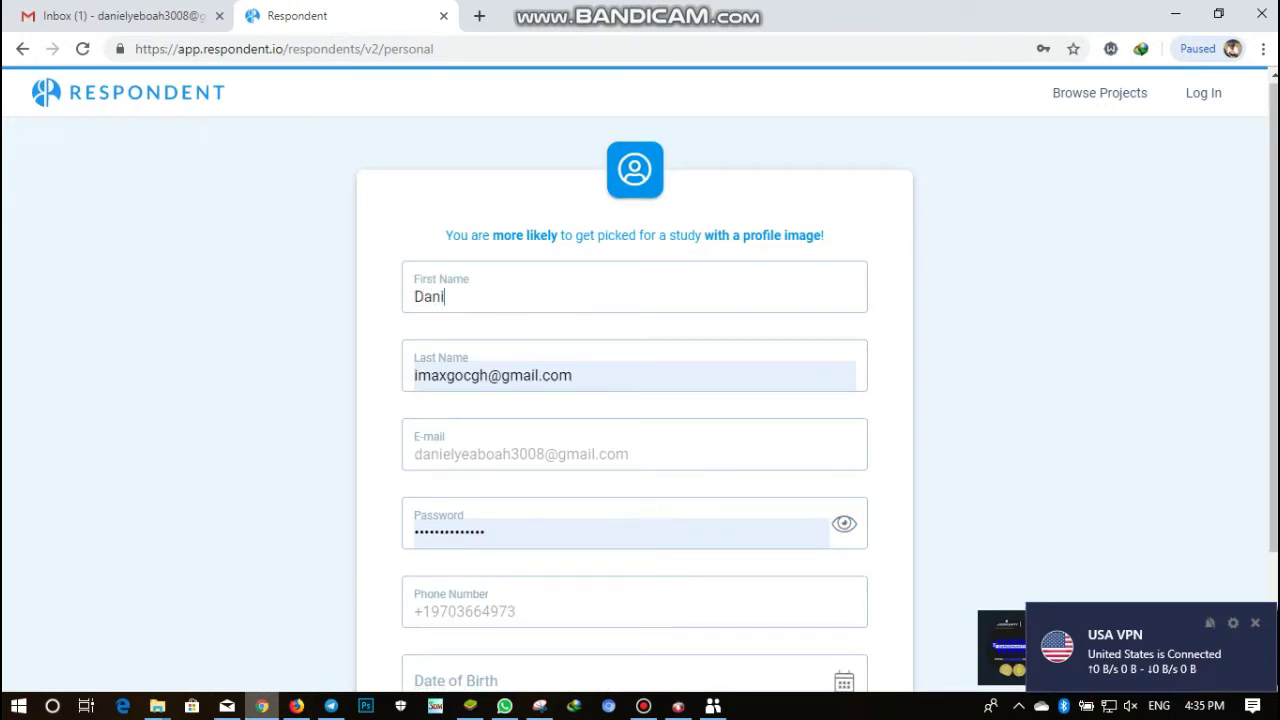
Replace the e-mail address in Last Name with the user's surname
{"action": "left_click", "coordinate": [573, 375]}
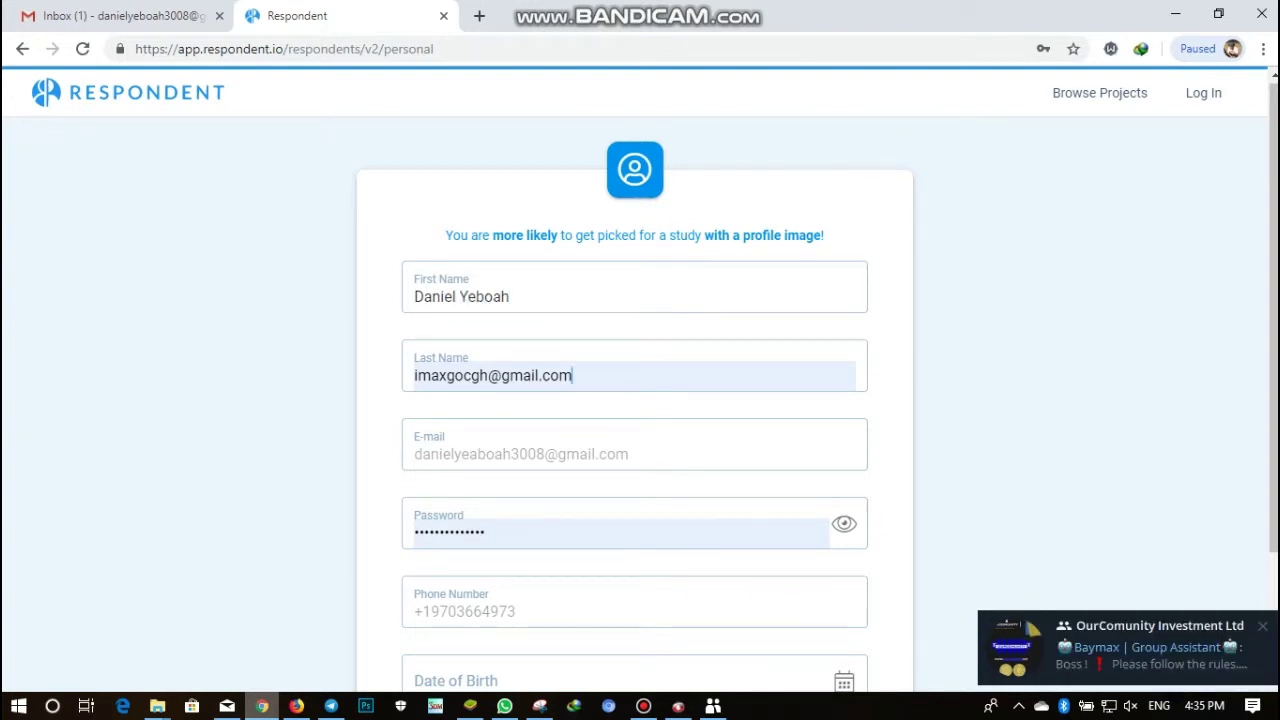
{"action": "left_click_drag", "start_coordinate": [488, 375], "coordinate": [414, 375]}
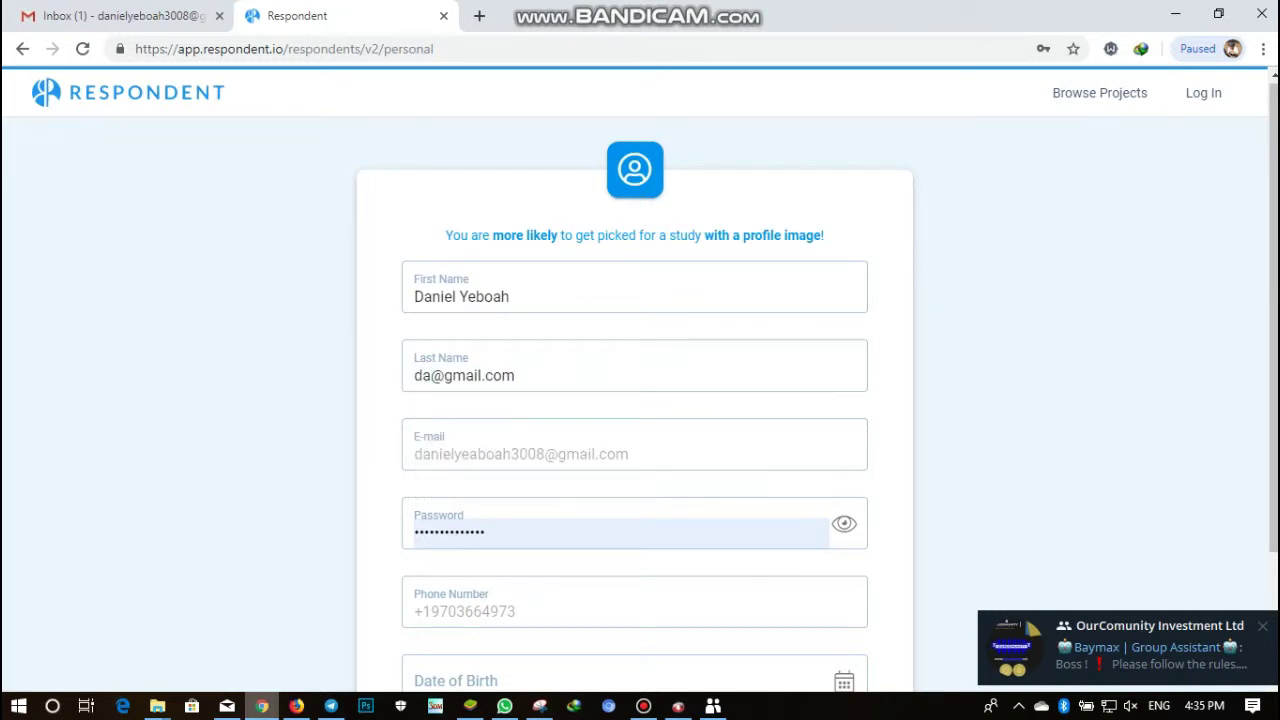
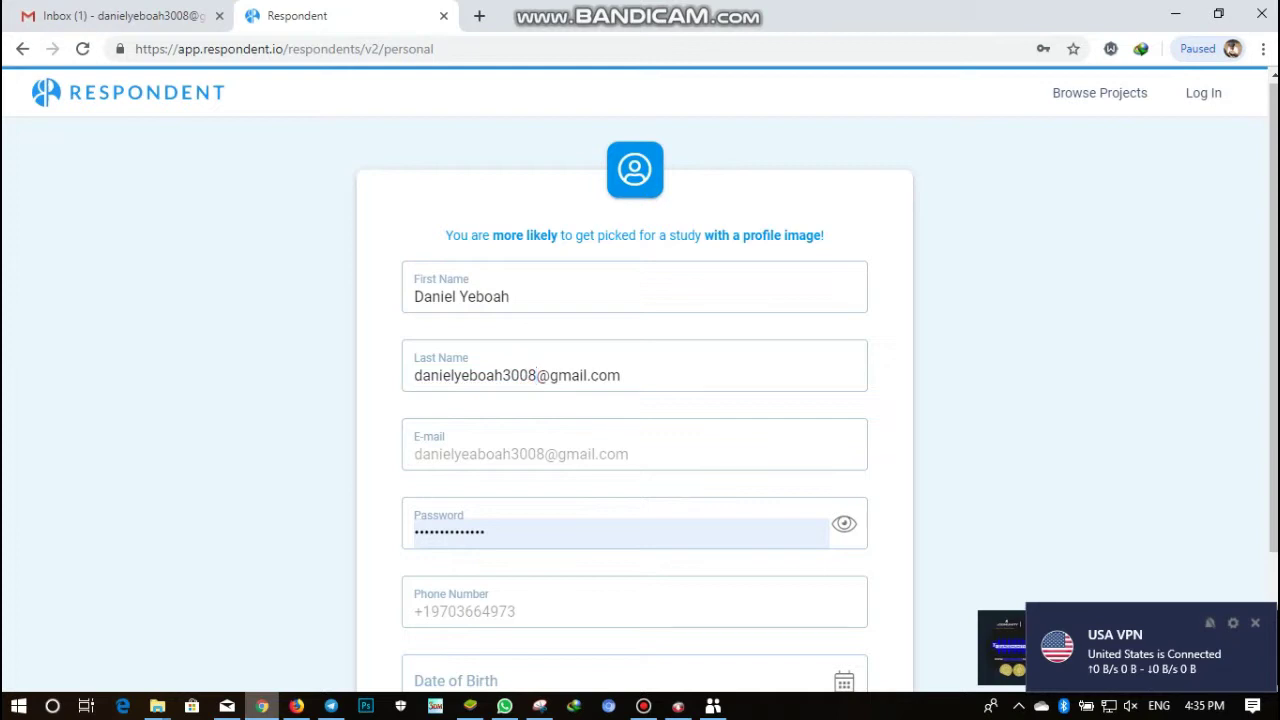
{"action": "left_click_drag", "start_coordinate": [620, 375], "coordinate": [414, 375]}
{"action": "key", "text": "BackSpace"}
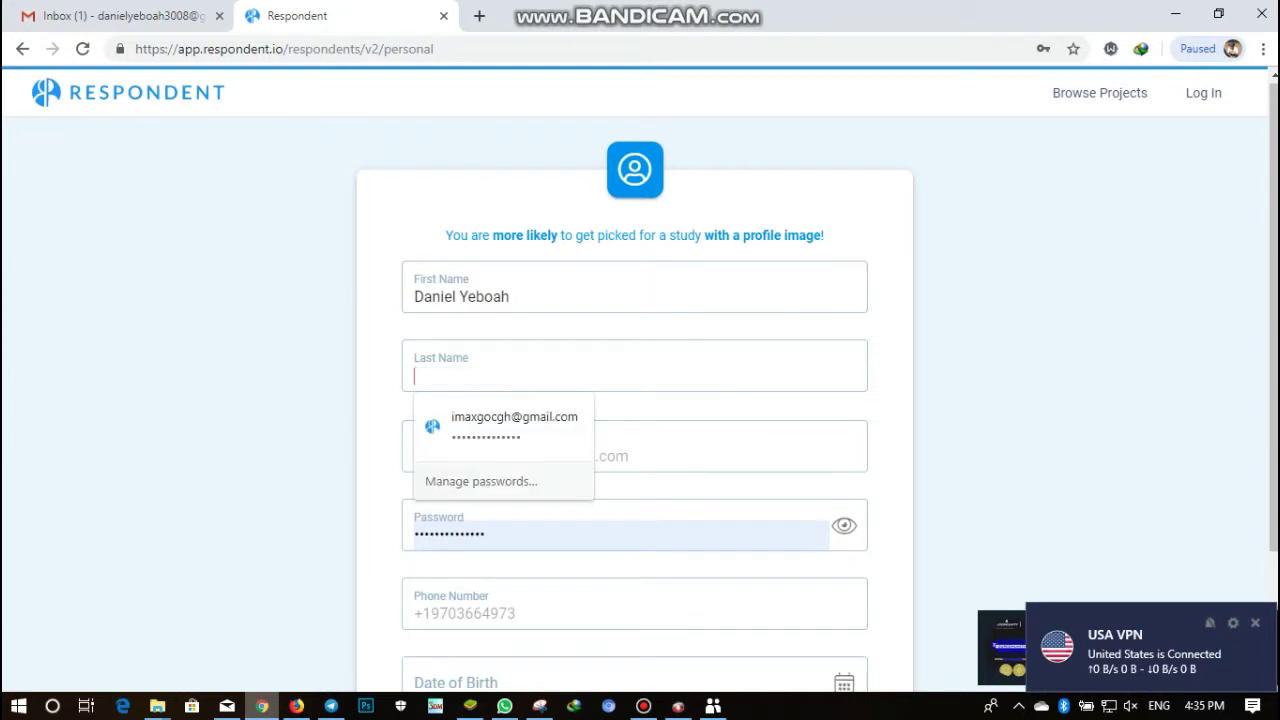
{"action": "type", "text": "Yeboah"}
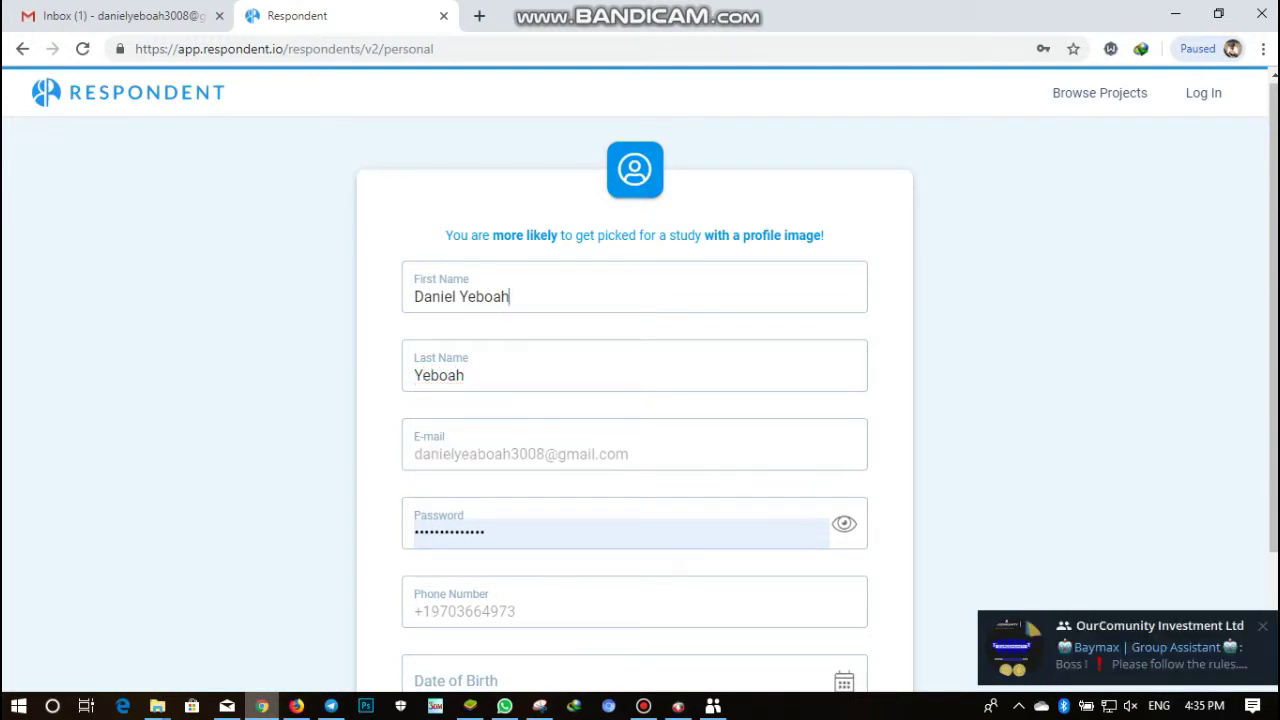
Delete the surname from the First Name field, leaving only the given name
{"action": "left_click_drag", "start_coordinate": [510, 296], "coordinate": [460, 296]}
{"action": "key", "text": "BackSpace"}
{"action": "left_click", "coordinate": [450, 531]}
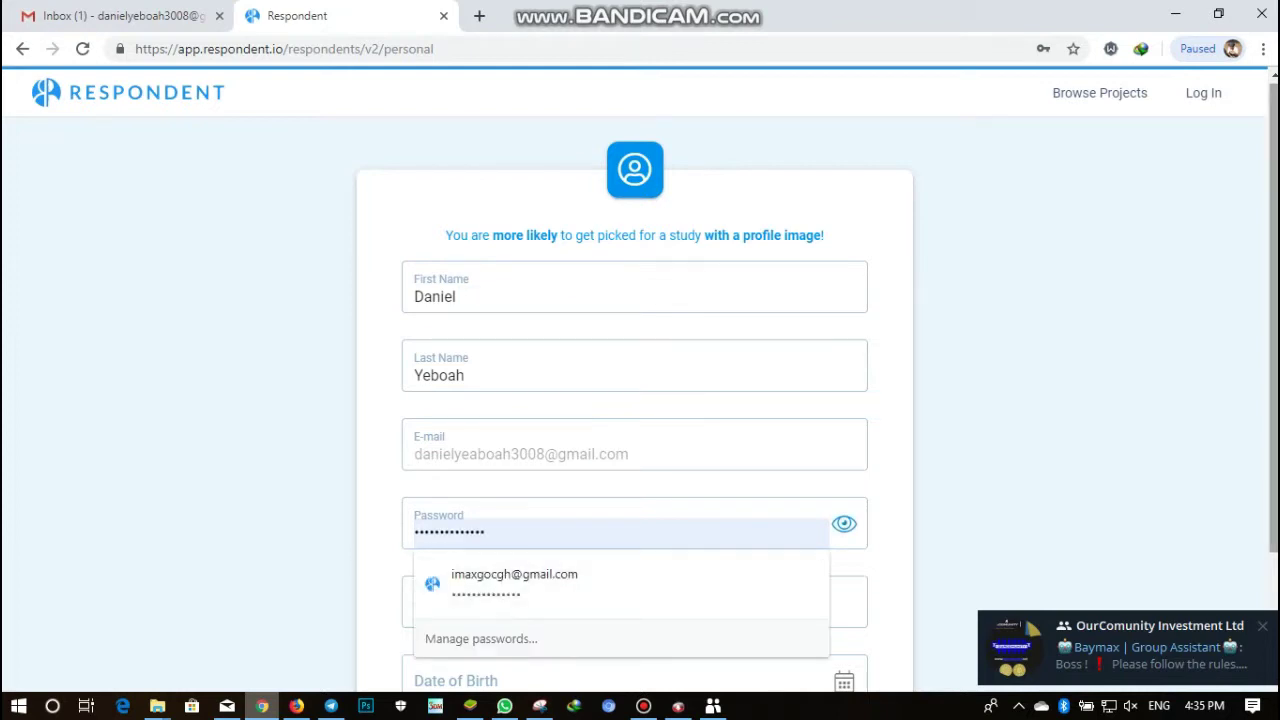
{"action": "scroll", "coordinate": [634, 400], "scroll_direction": "down", "scroll_amount": 2}
{"action": "left_click", "coordinate": [560, 514]}
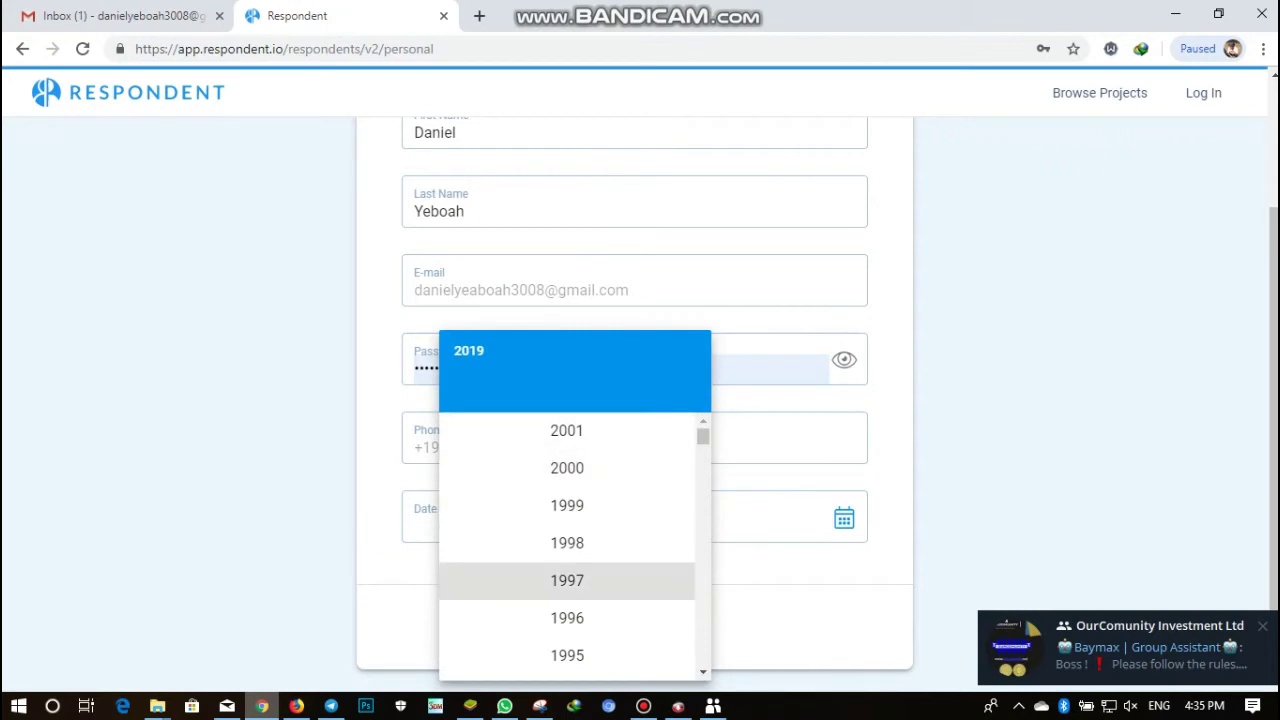
{"action": "scroll", "coordinate": [567, 655], "scroll_direction": "down", "scroll_amount": 2}
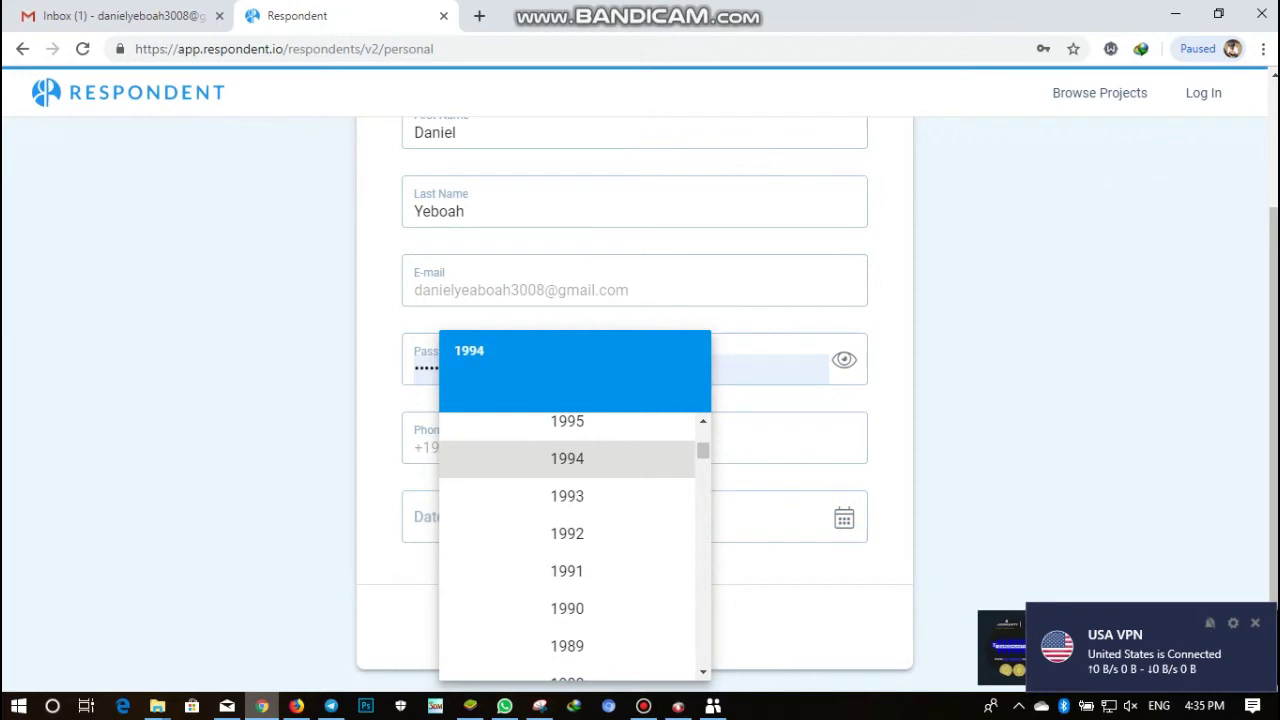
{"action": "left_click", "coordinate": [567, 458]}
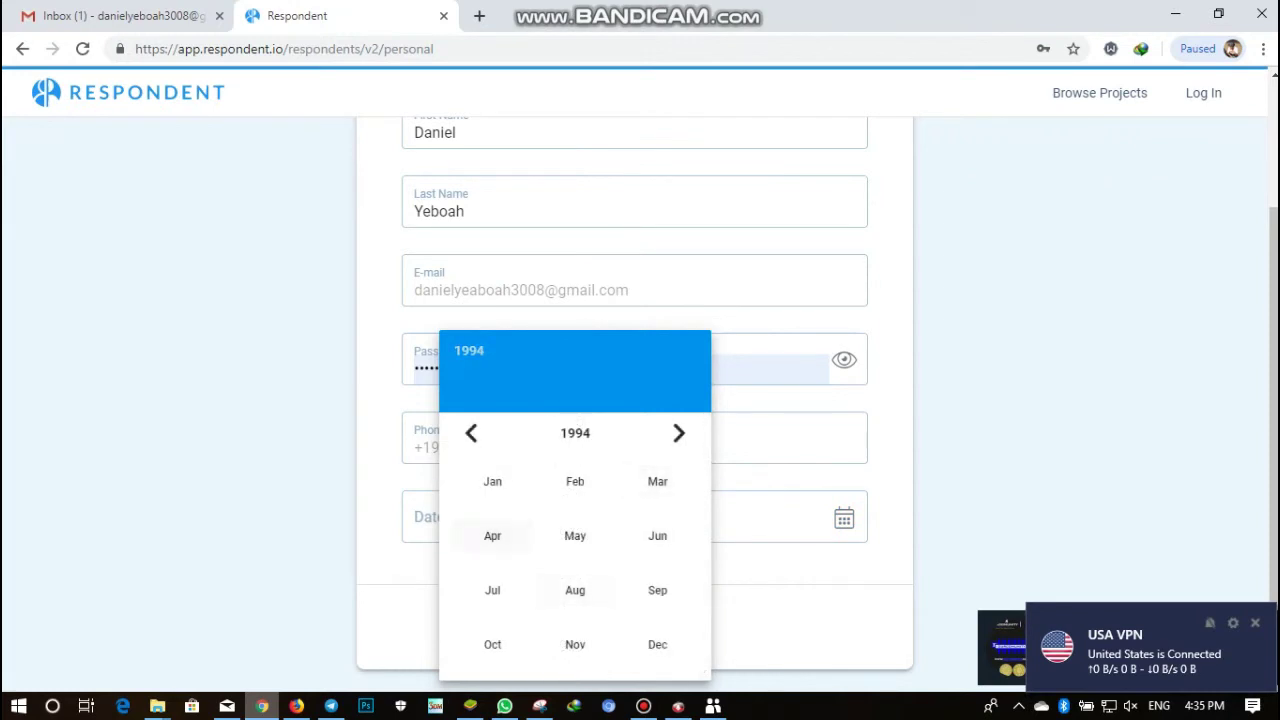
{"action": "left_click", "coordinate": [492, 481]}
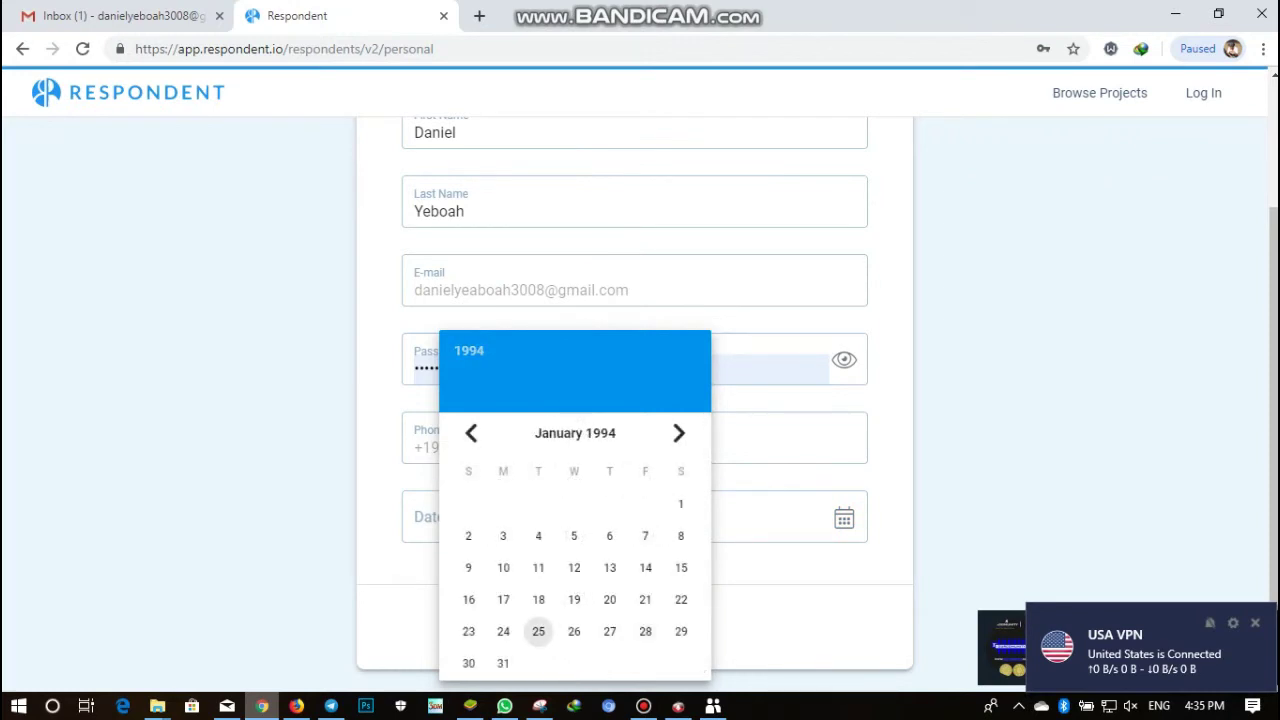
{"action": "left_click", "coordinate": [468, 663]}
{"action": "left_click", "coordinate": [634, 627]}
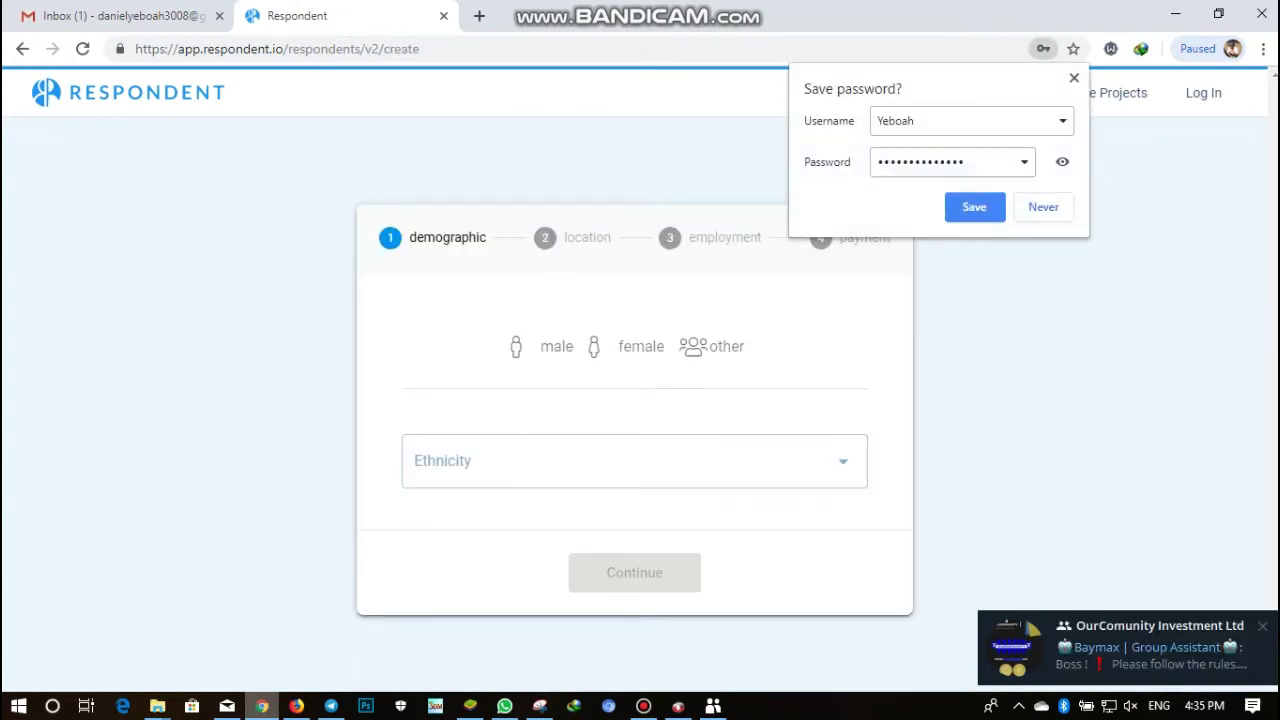
Choose male gender and Black or African American ethnicity, then continue
{"action": "left_click", "coordinate": [515, 346]}
{"action": "left_click", "coordinate": [634, 460]}
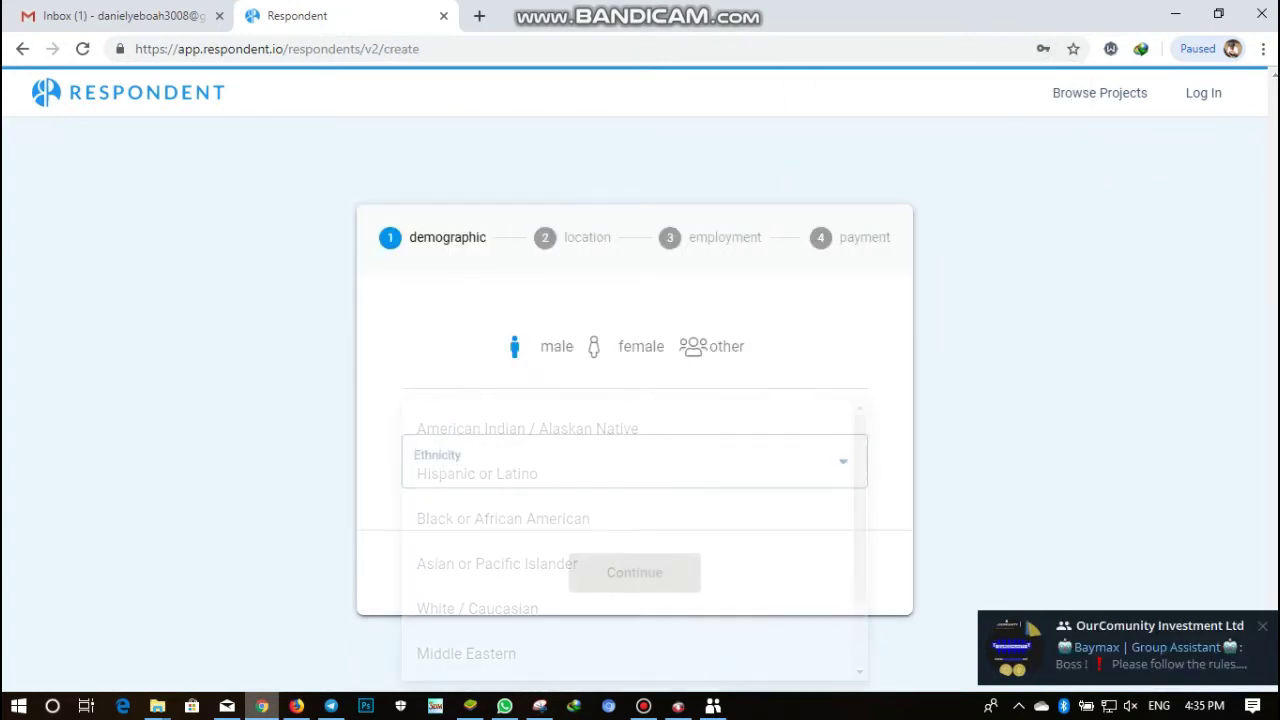
{"action": "left_click", "coordinate": [503, 518]}
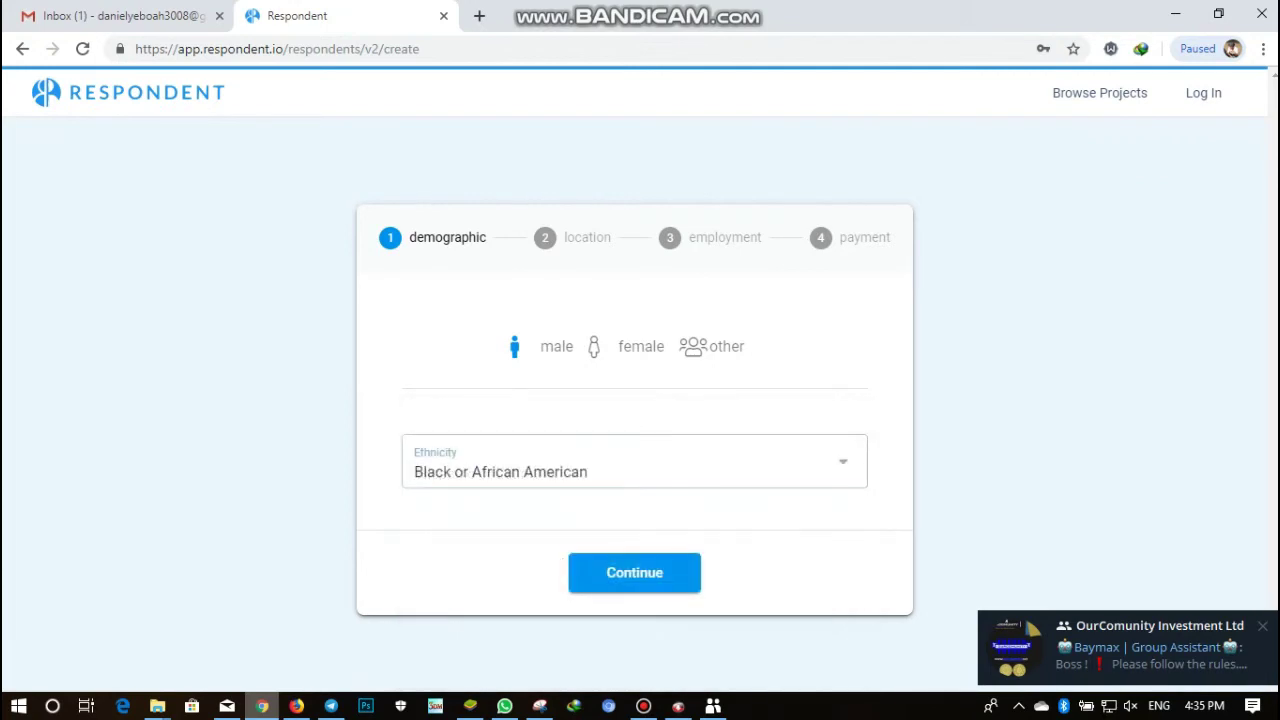
{"action": "left_click", "coordinate": [634, 572]}
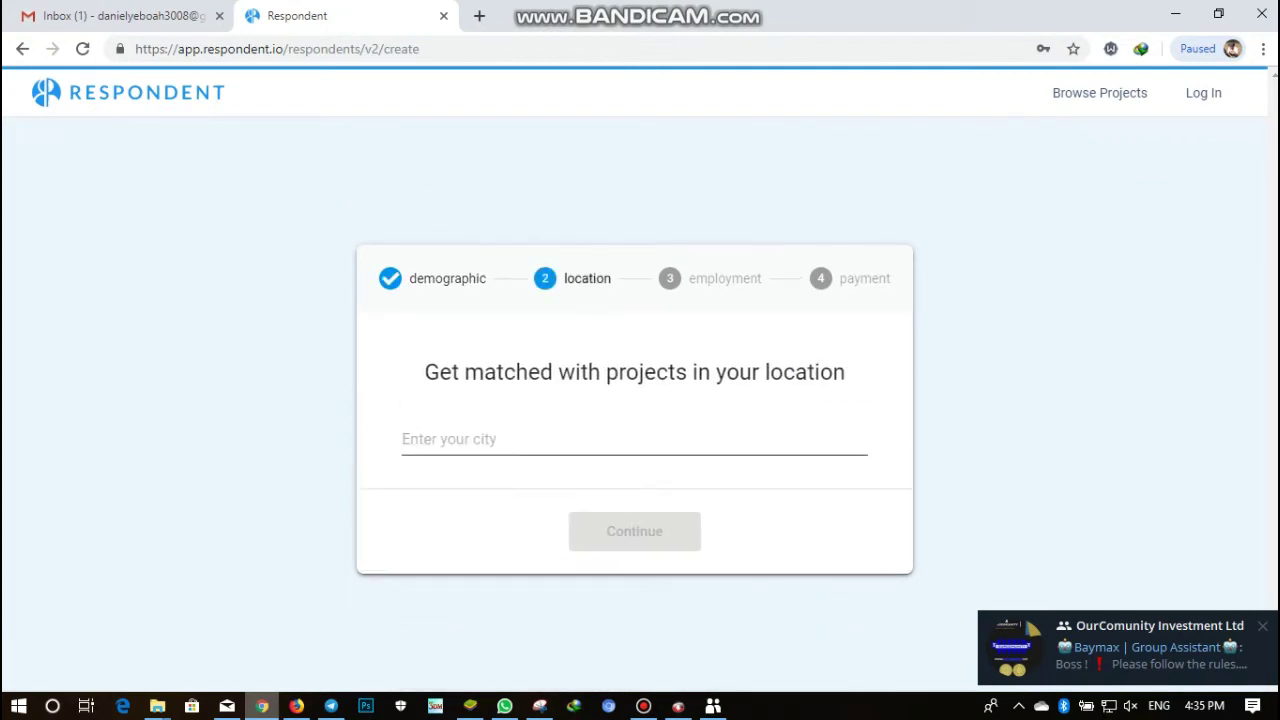
Set the location to Colorado Springs, CO, USA from the 'colorado' suggestions
{"action": "type", "text": "color"}
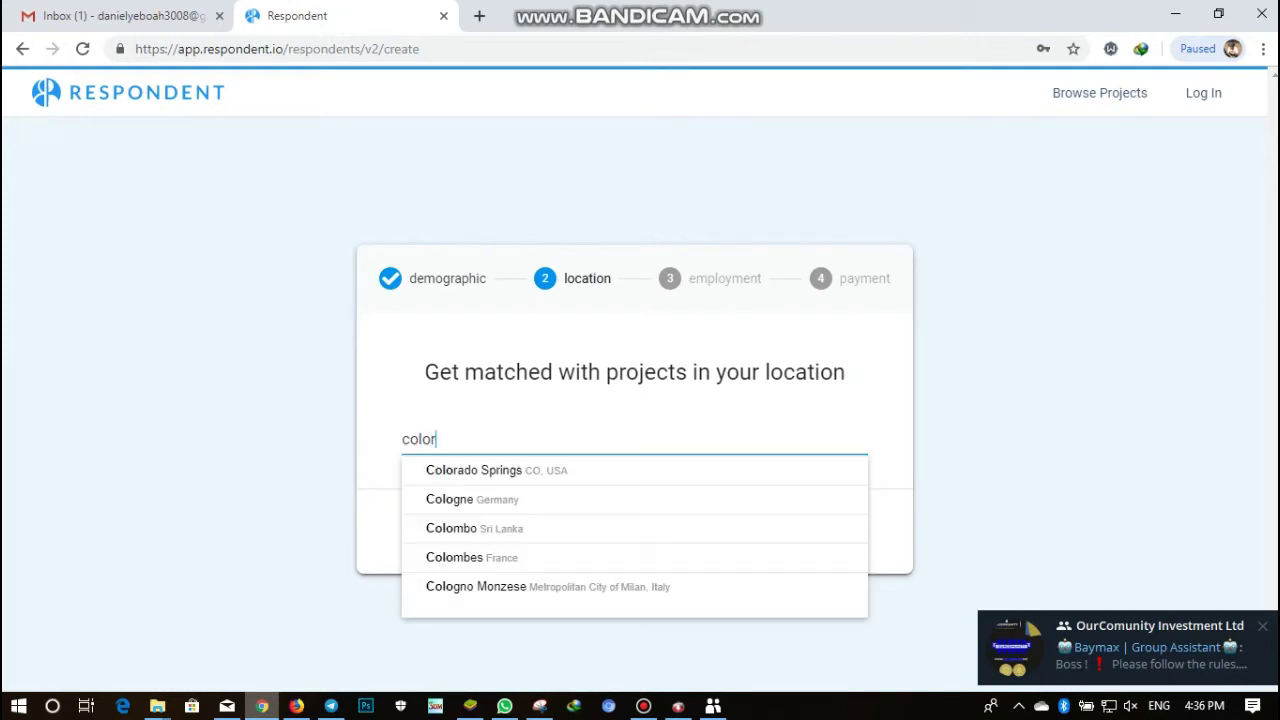
{"action": "type", "text": "ado"}
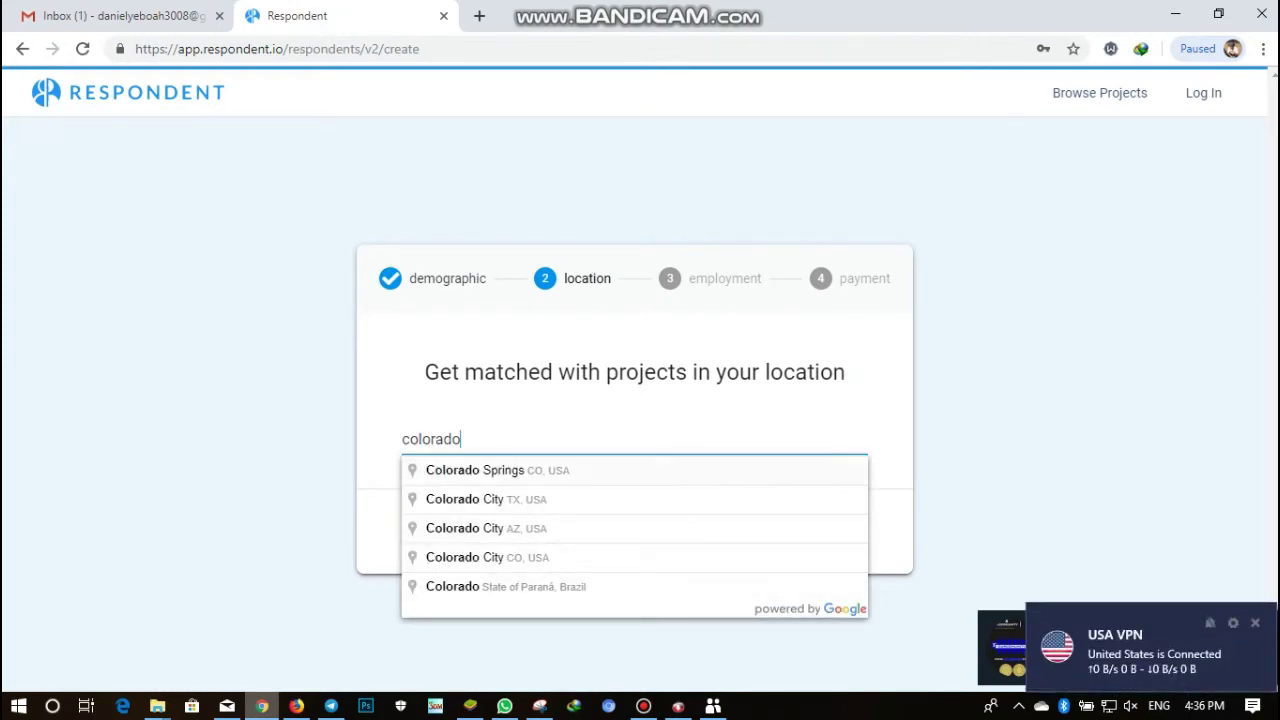
{"action": "key", "text": "Down"}
{"action": "key", "text": "Return"}
{"action": "key", "text": "Return"}
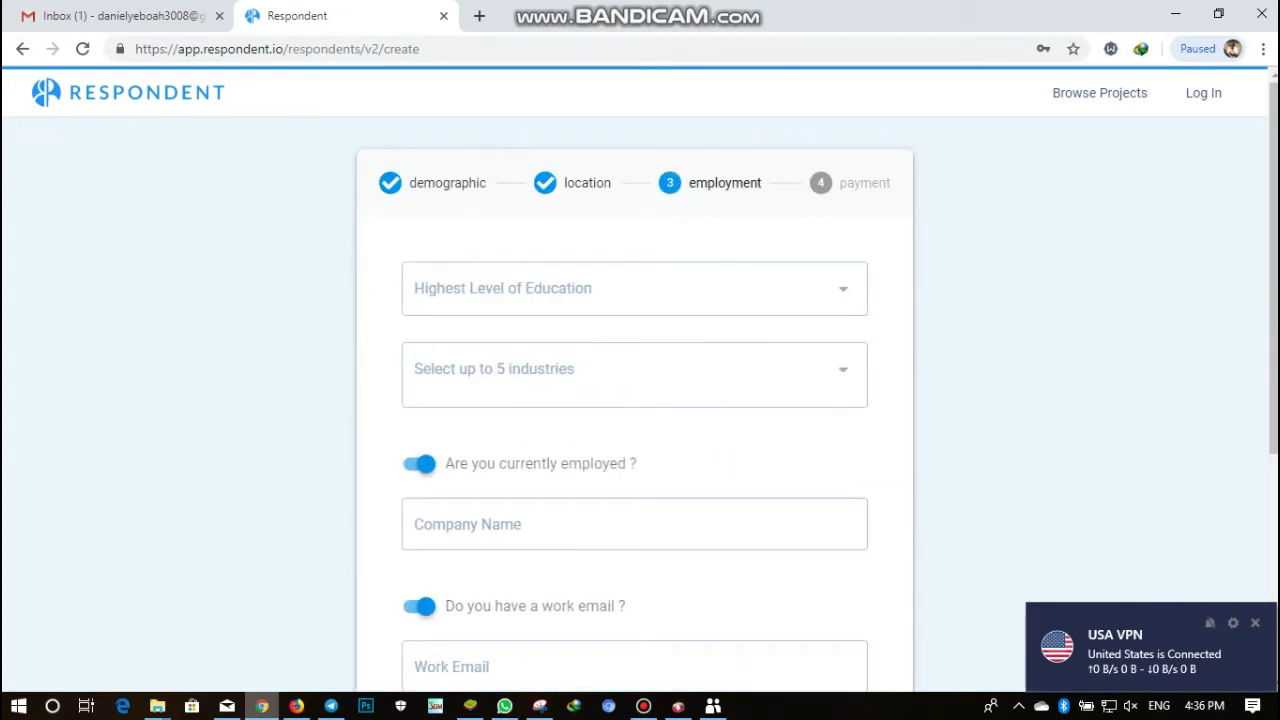
Set the highest education level to Bachelor's Degree
{"action": "key", "text": "Tab"}
{"action": "key", "text": "Down"}
Add five industries: Airlines/Aviation, Alternative Dispute Resolution, Alternative Medicine, Animation, Apparel & Fashion
{"action": "key", "text": "Down"}
{"action": "key", "text": "Down"}
{"action": "key", "text": "Down"}
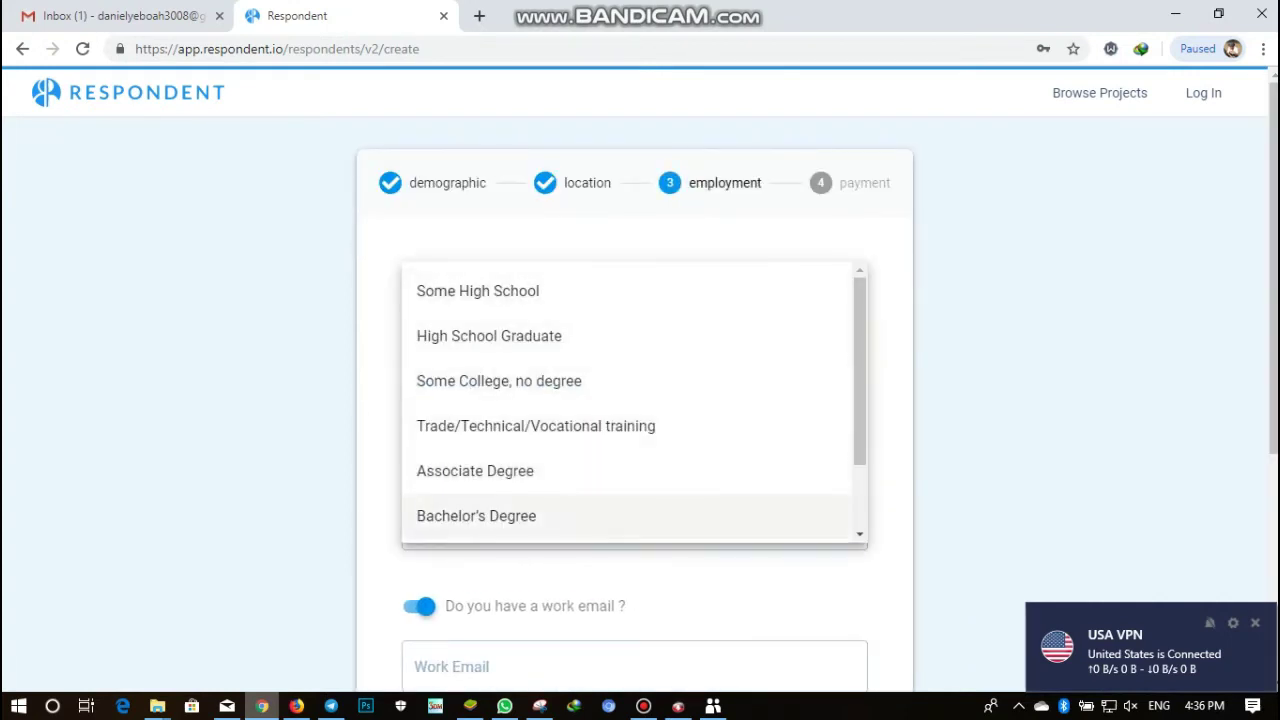
{"action": "key", "text": "Return"}
{"action": "key", "text": "Tab"}
{"action": "key", "text": "Down"}
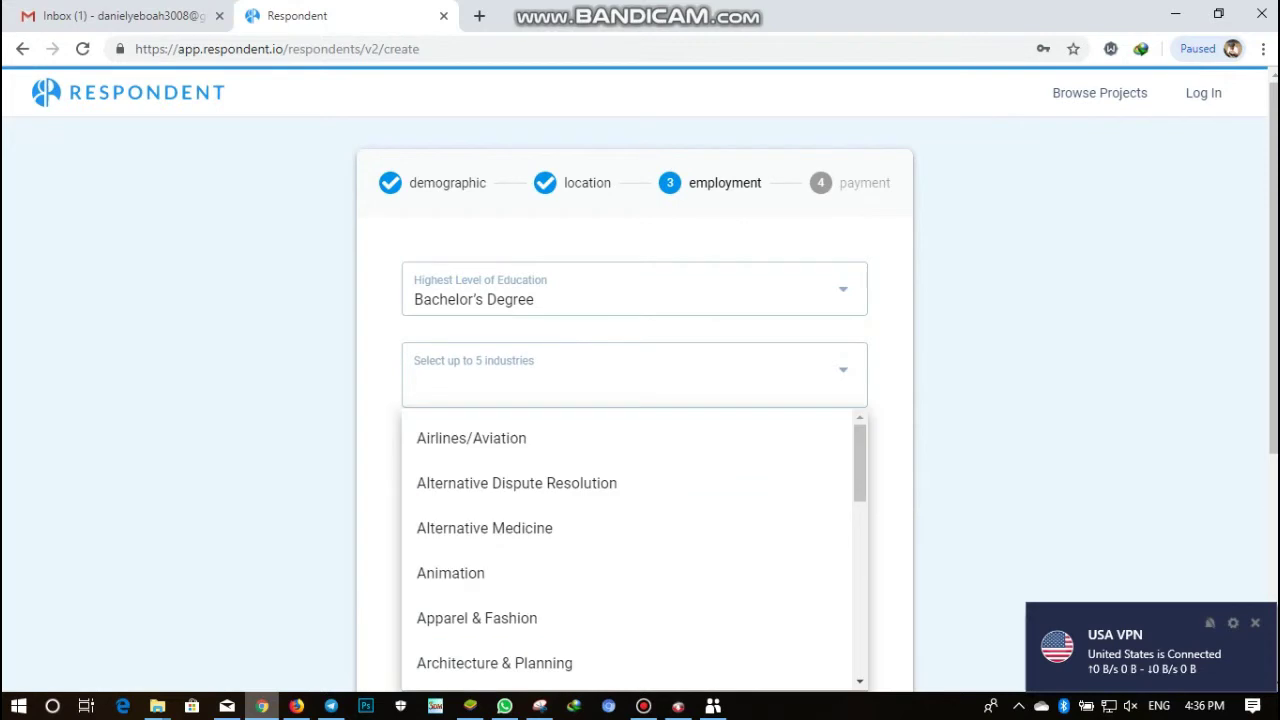
{"action": "key", "text": "Return"}
{"action": "key", "text": "Down"}
{"action": "key", "text": "Return"}
{"action": "key", "text": "Down"}
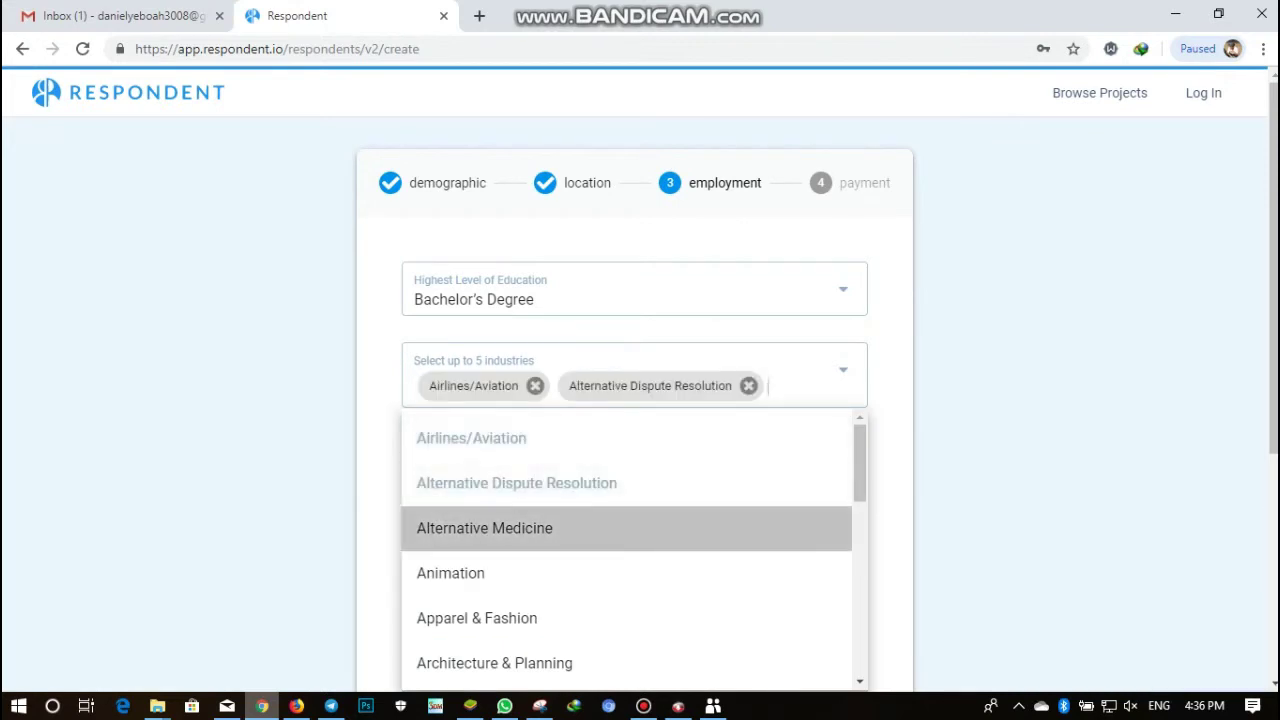
{"action": "key", "text": "Return"}
{"action": "key", "text": "Down"}
{"action": "key", "text": "Return"}
{"action": "key", "text": "Down"}
{"action": "key", "text": "Return"}
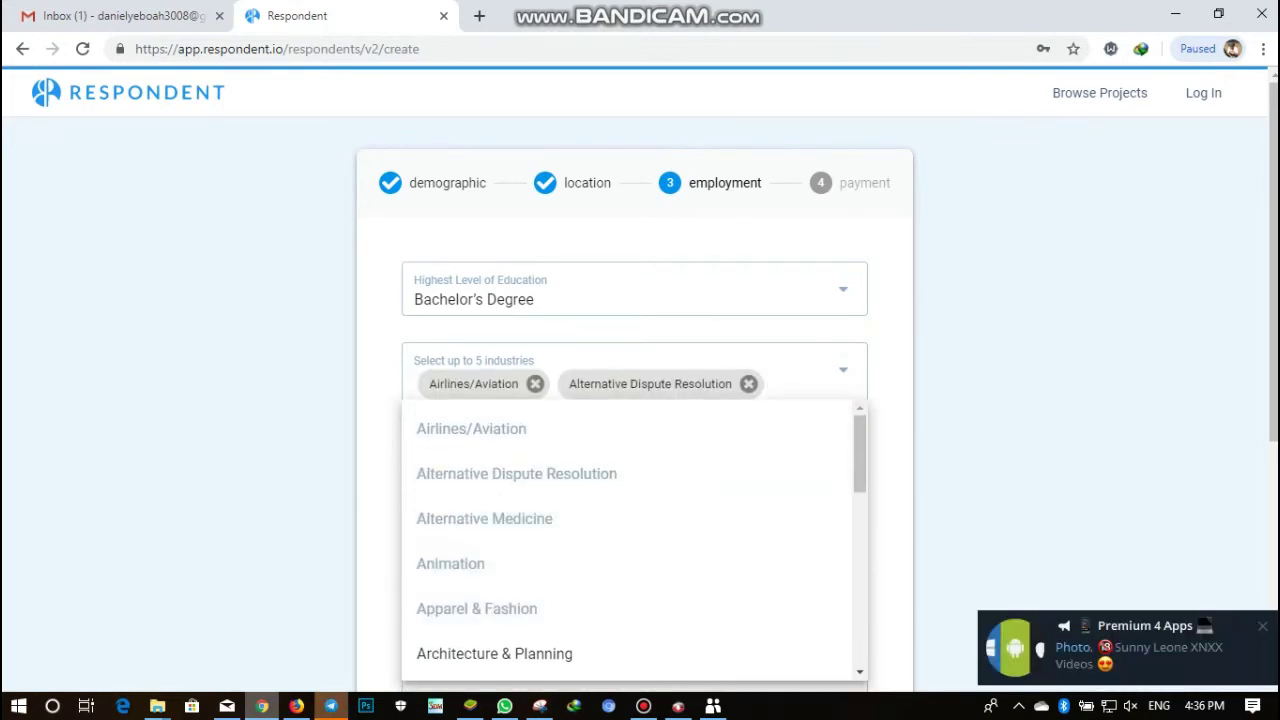
{"action": "key", "text": "Tab"}
Enter 'exxon mobil' as the company name and turn off the work email option
{"action": "key", "text": "Down"}
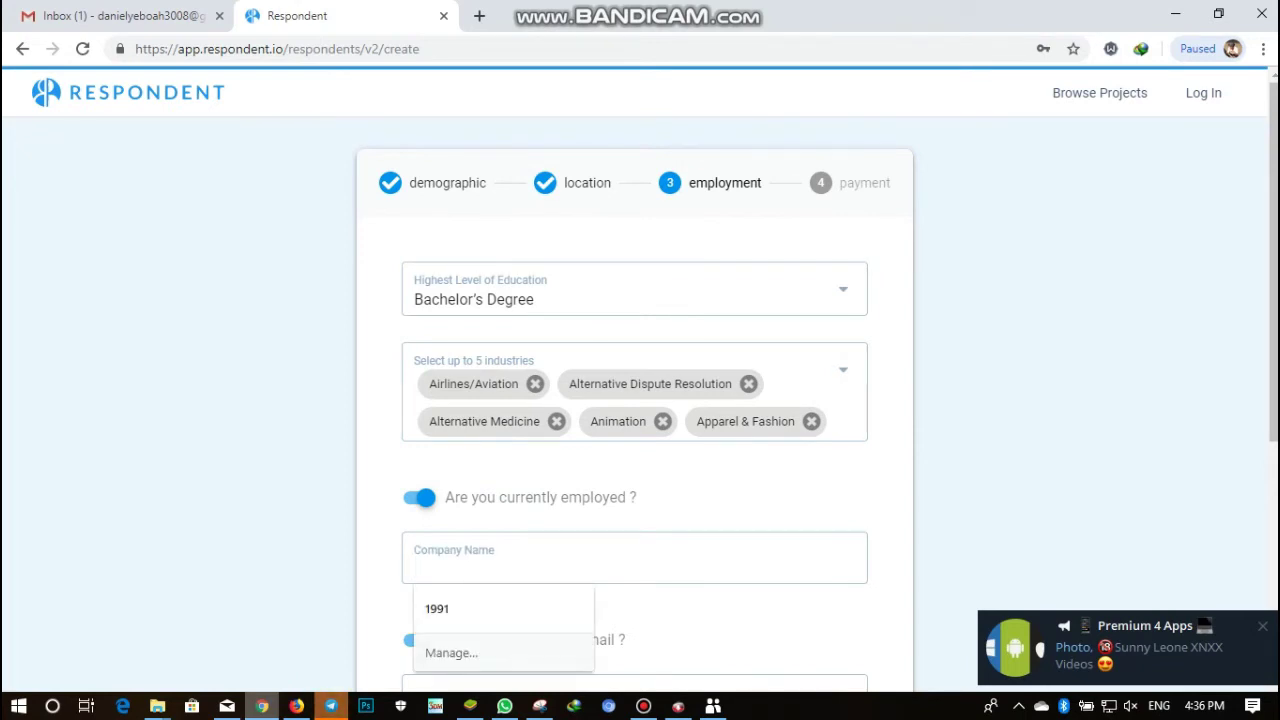
{"action": "key", "text": "Down"}
{"action": "key", "text": "Up"}
{"action": "type", "text": "e"}
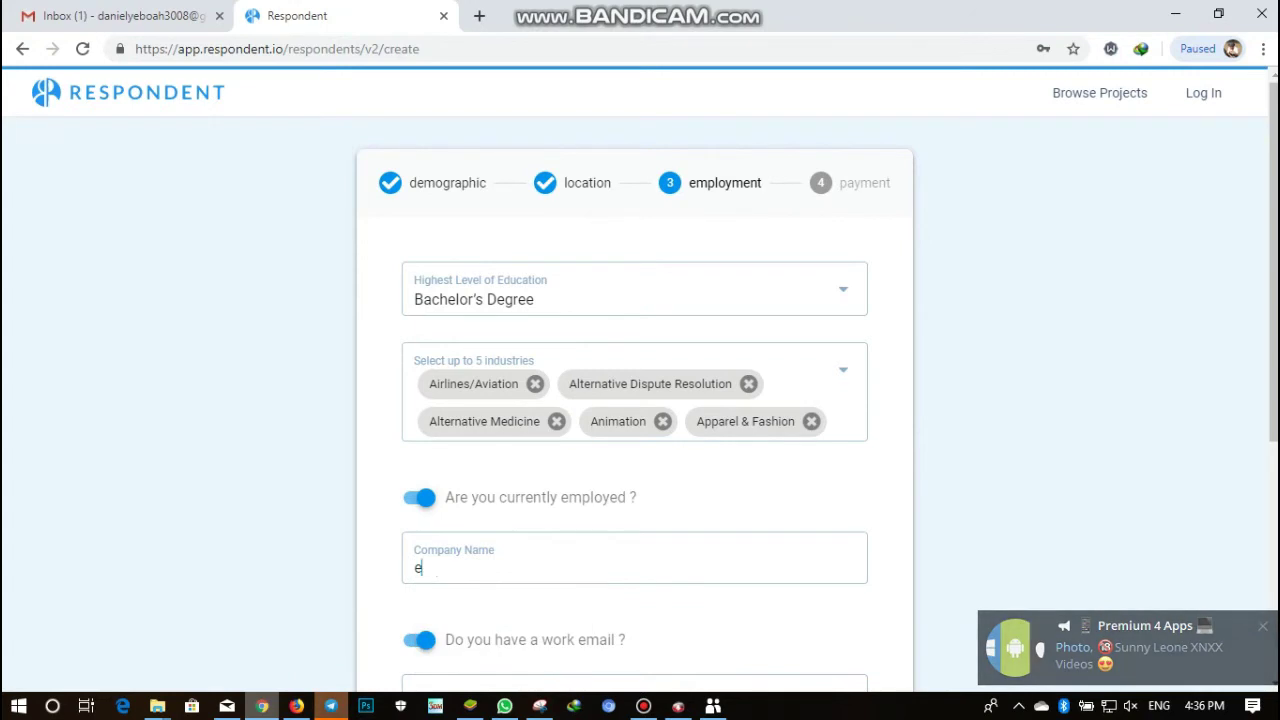
{"action": "type", "text": "xxon mobil"}
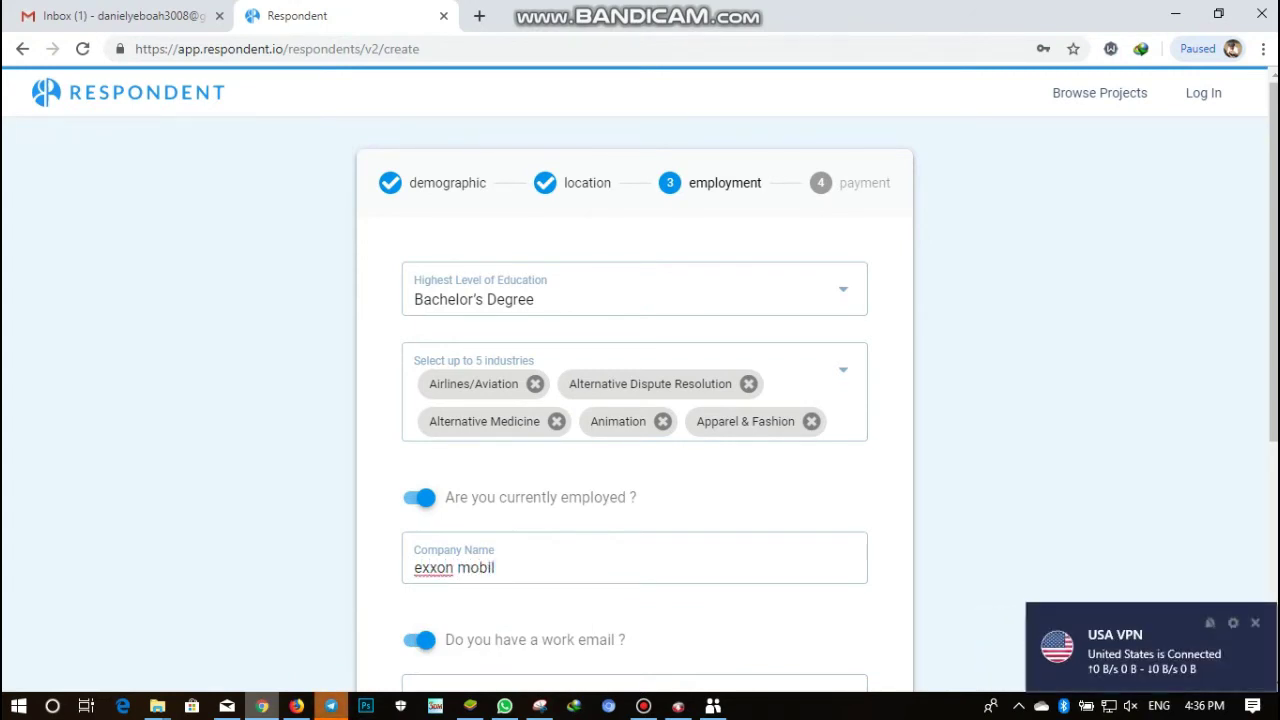
{"action": "scroll", "coordinate": [640, 400], "scroll_direction": "down", "scroll_amount": 3}
{"action": "key", "text": "Tab"}
{"action": "key", "text": "space"}
Set the job title to Database Administrator with Senior seniority and continue
{"action": "left_click", "coordinate": [634, 476]}
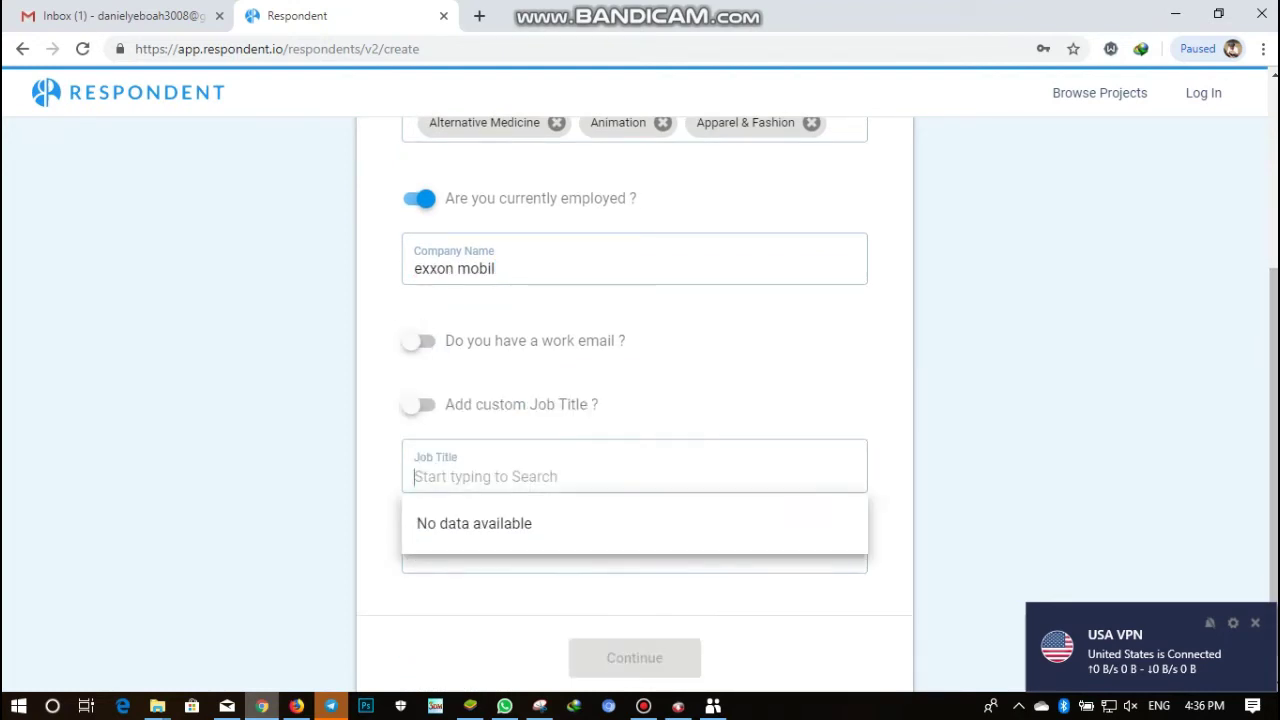
{"action": "type", "text": "data"}
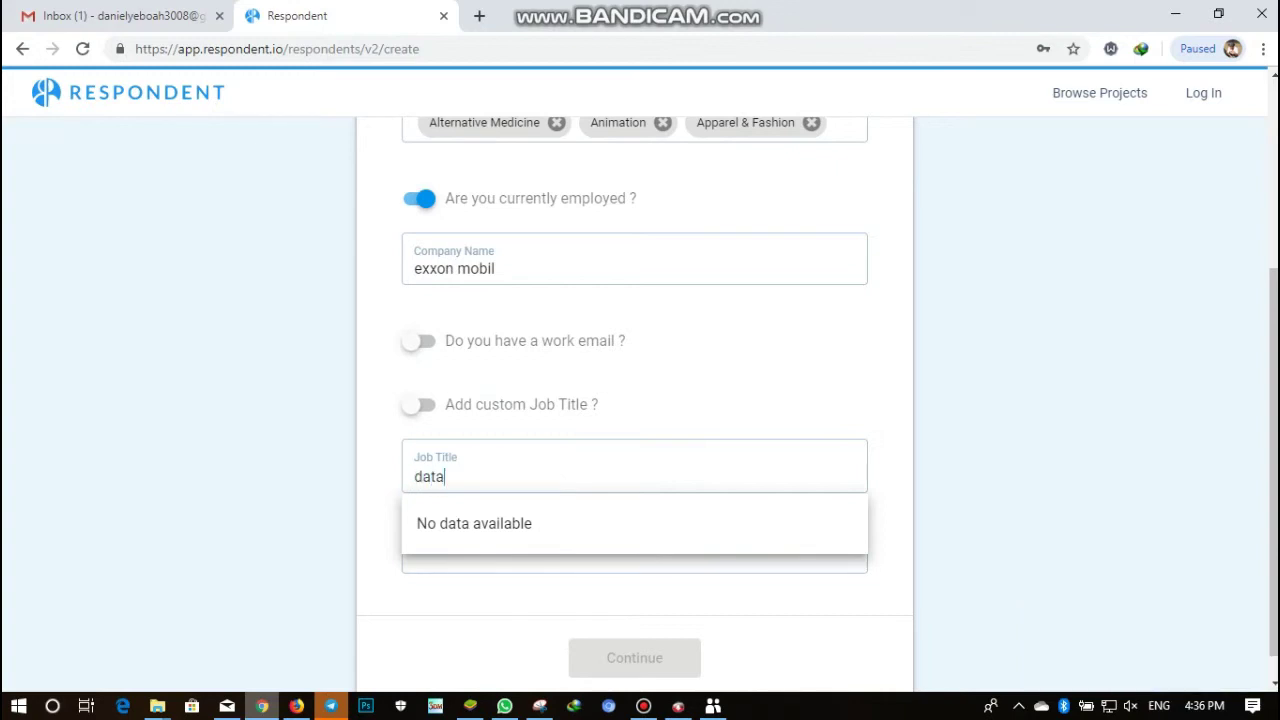
{"action": "type", "text": "base a"}
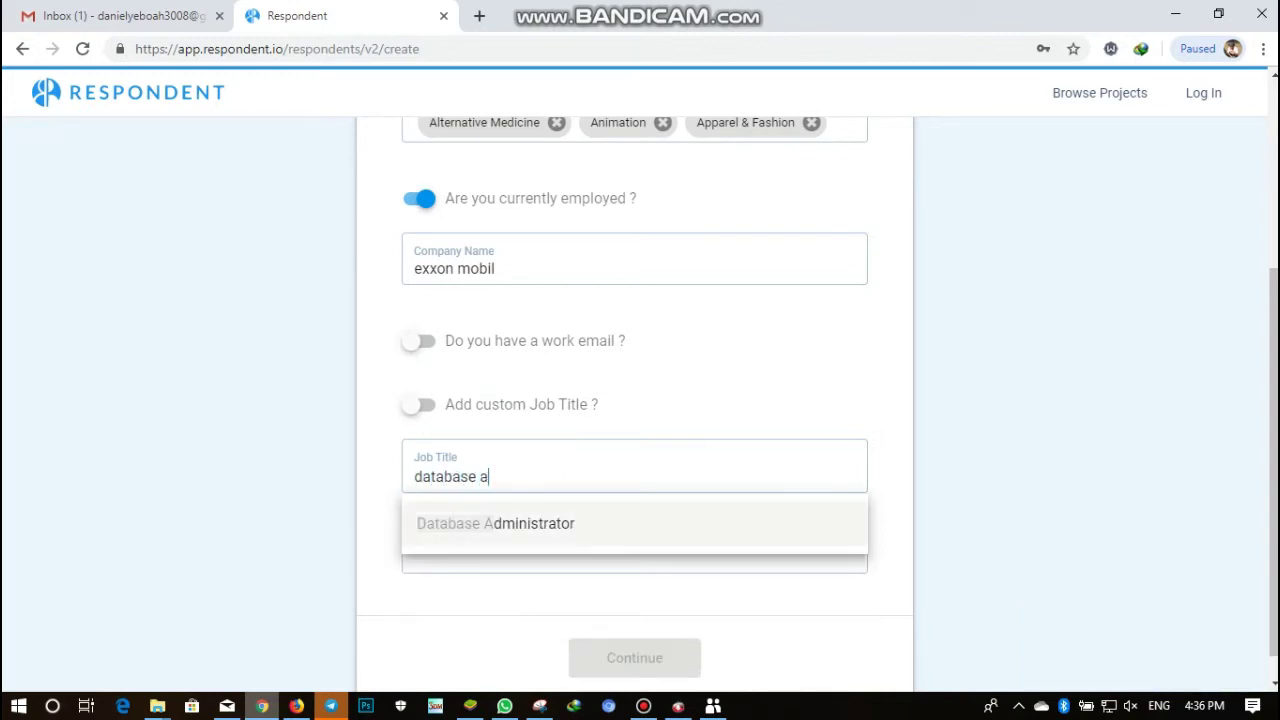
{"action": "type", "text": "dmin"}
{"action": "key", "text": "Return"}
{"action": "key", "text": "Tab"}
{"action": "key", "text": "Down"}
{"action": "key", "text": "Up"}
{"action": "key", "text": "Up"}
{"action": "key", "text": "Down"}
{"action": "key", "text": "Return"}
{"action": "key", "text": "Return"}
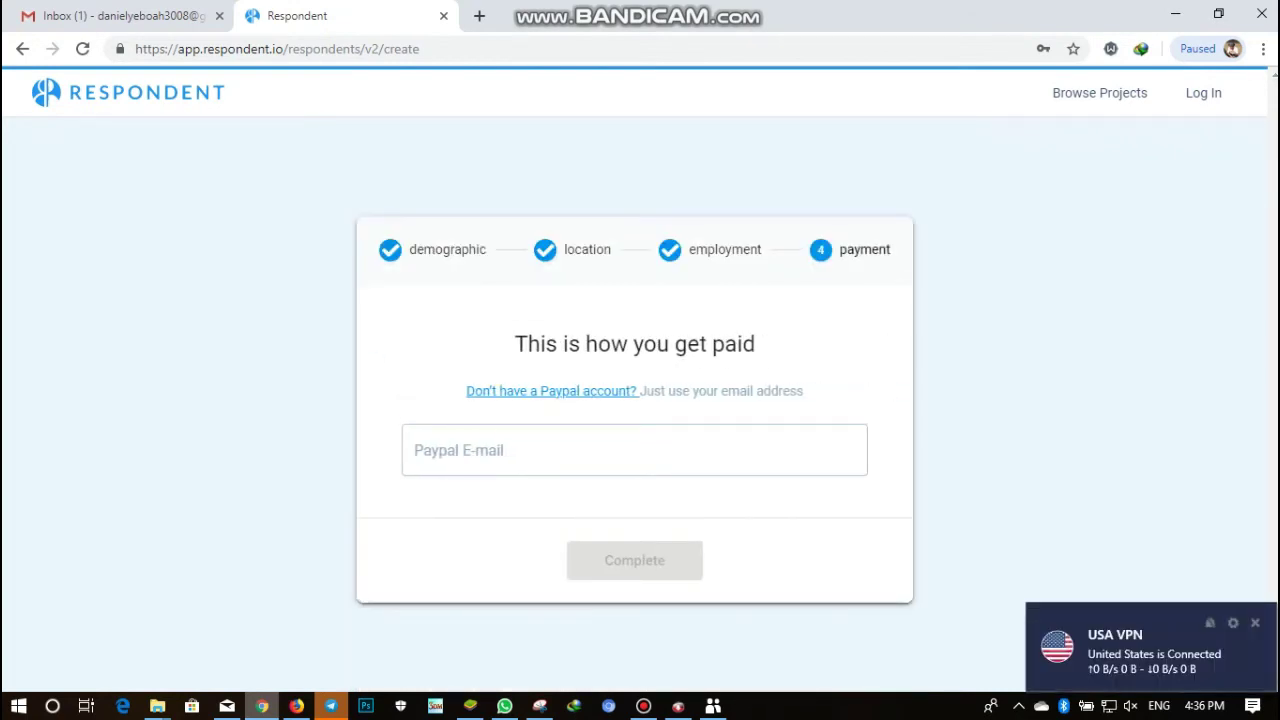
Enter the user's PayPal e-mail address and submit to finish registration
{"action": "left_click", "coordinate": [634, 455]}
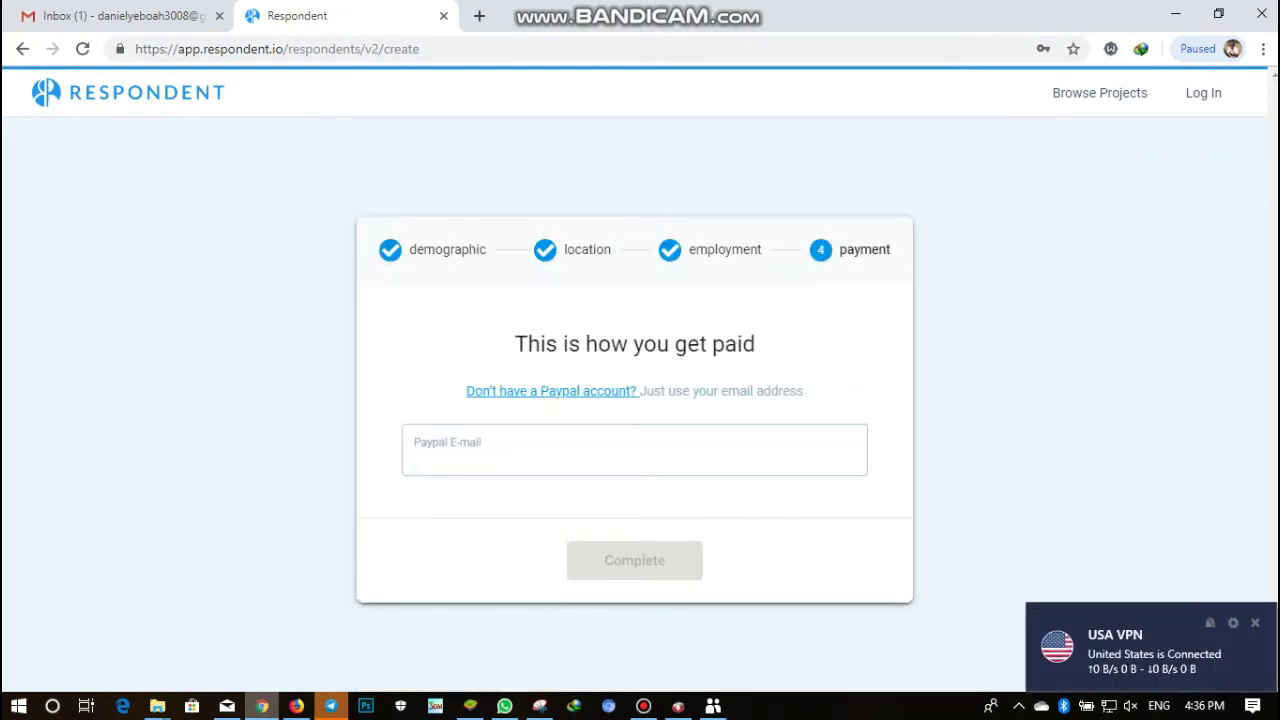
{"action": "type", "text": "im"}
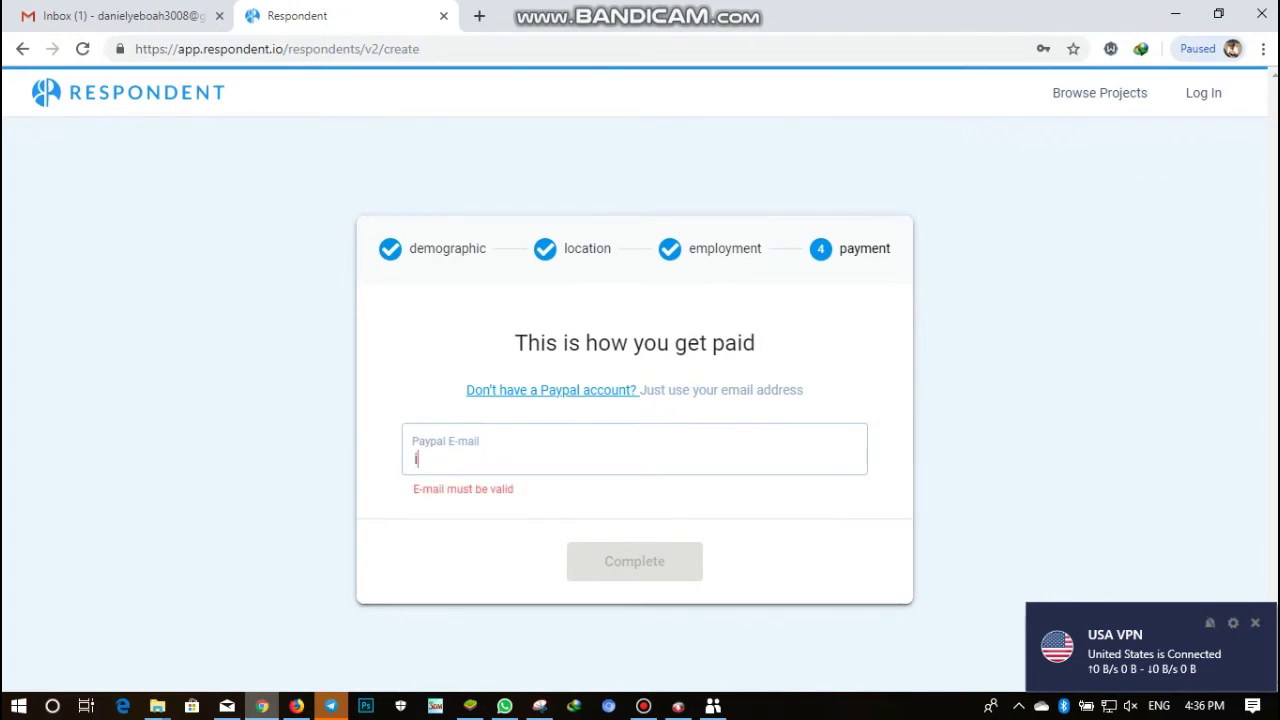
{"action": "key", "text": "BackSpace"}
{"action": "key", "text": "BackSpace"}
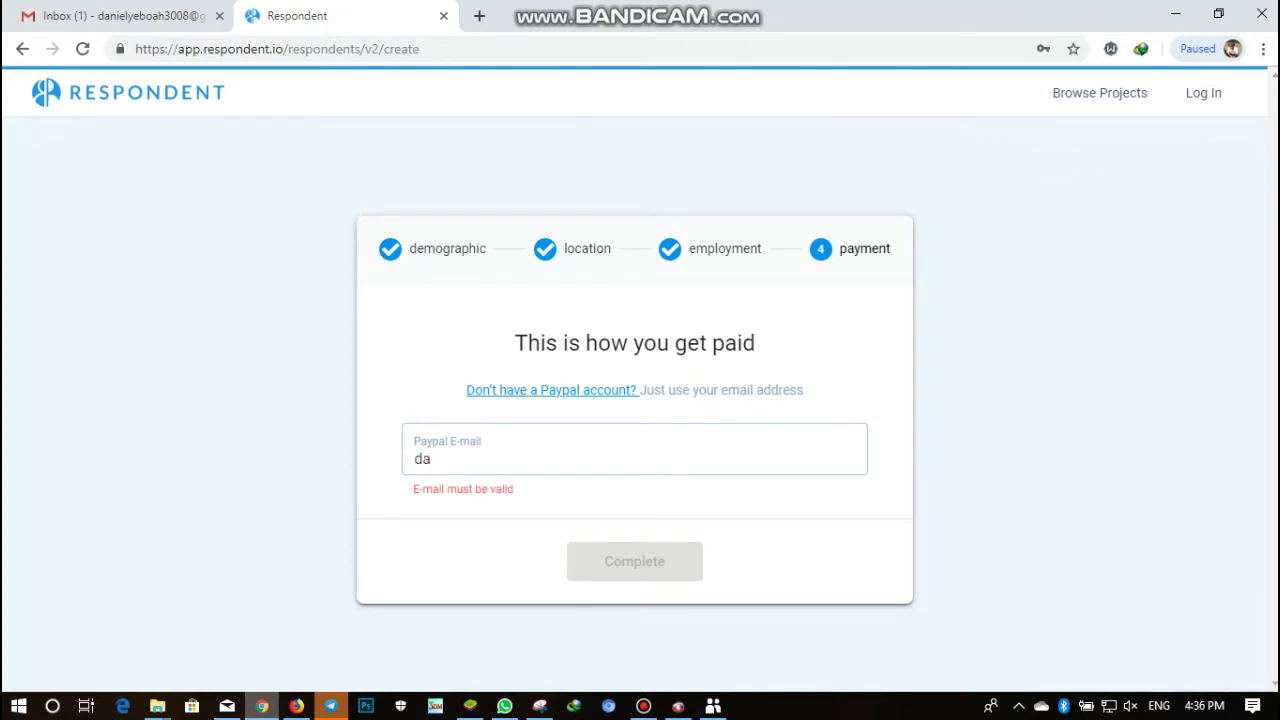
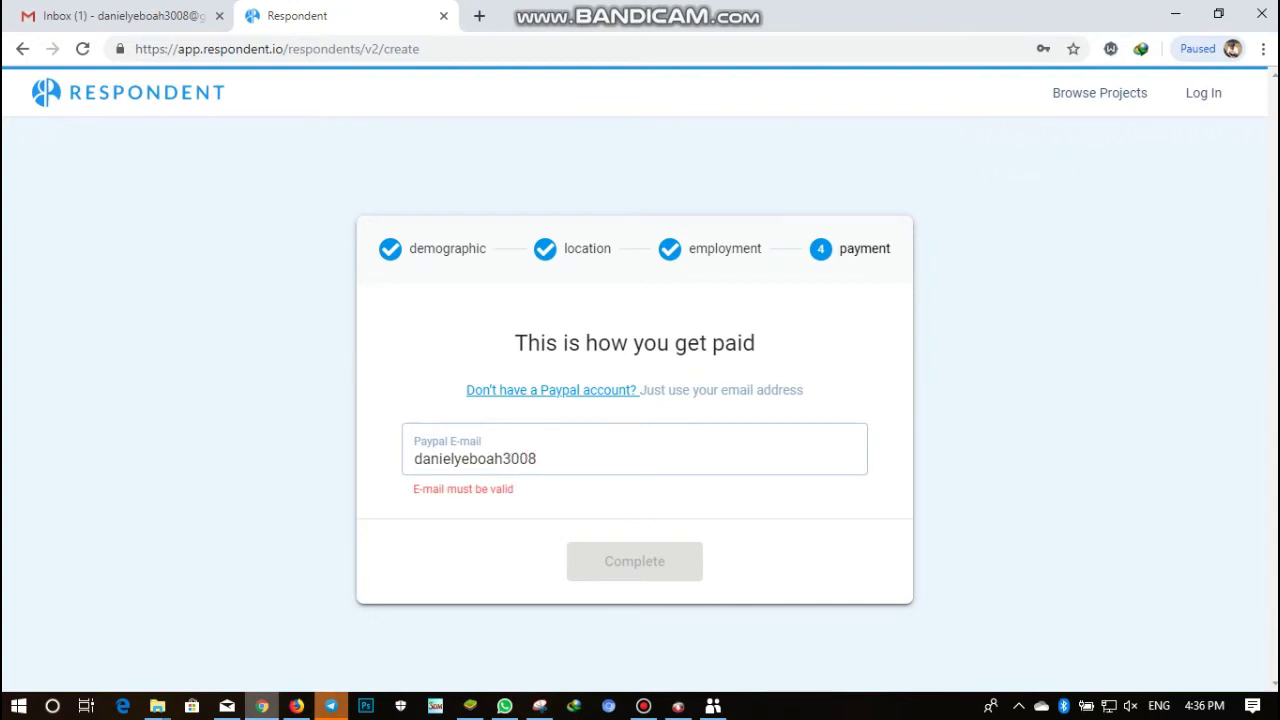
{"action": "key", "text": "Return"}
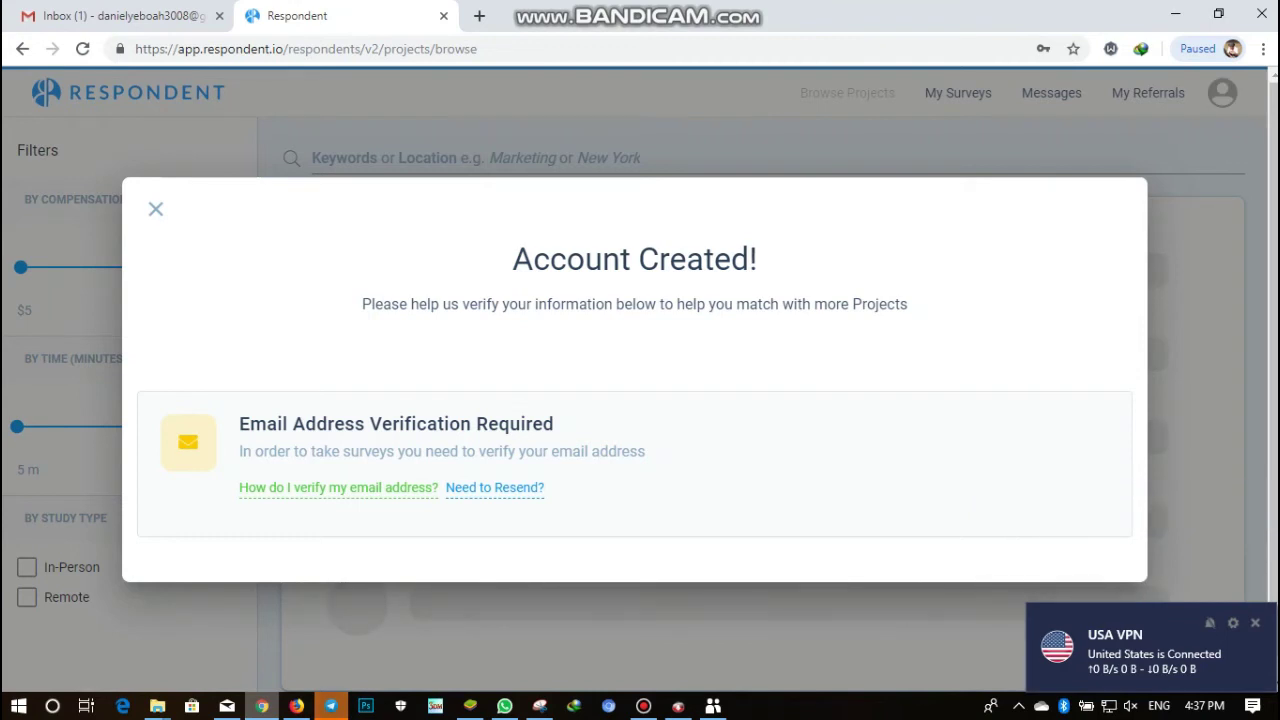
Dismiss Account Created, finish Gmail's intro with the Default view, and return to Respondent
{"action": "left_click", "coordinate": [155, 208]}
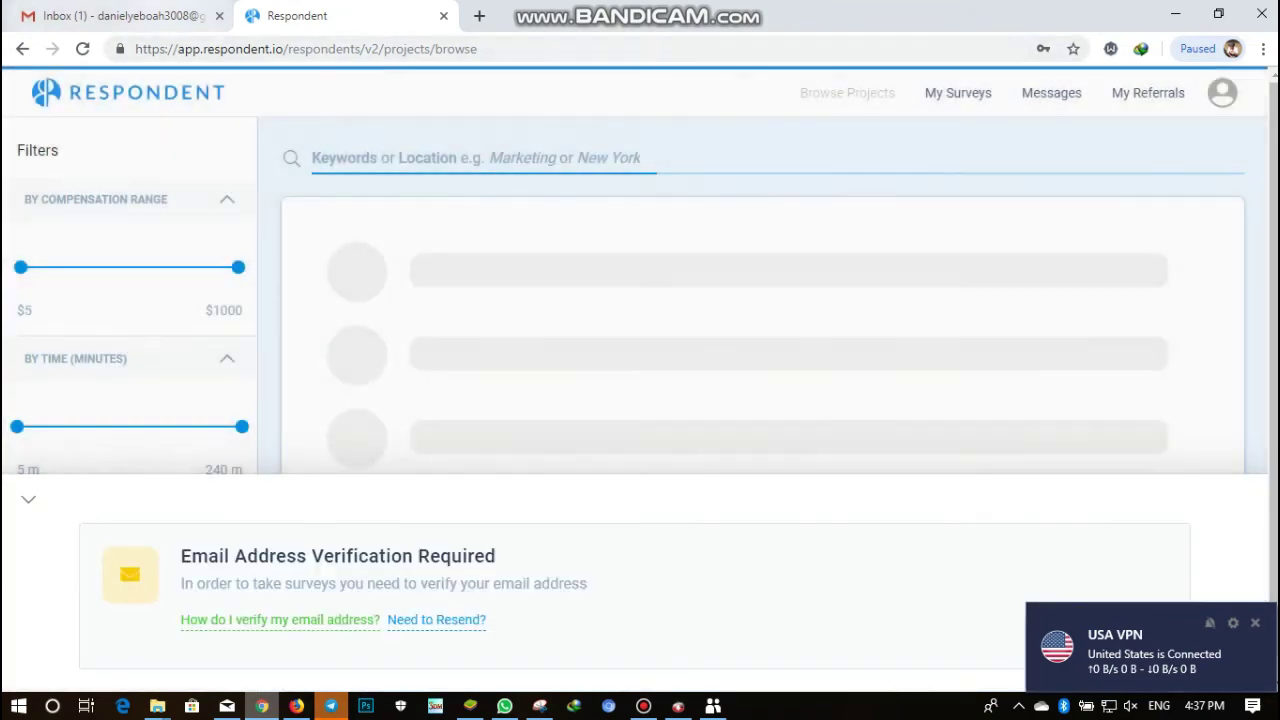
{"action": "left_click", "coordinate": [120, 15]}
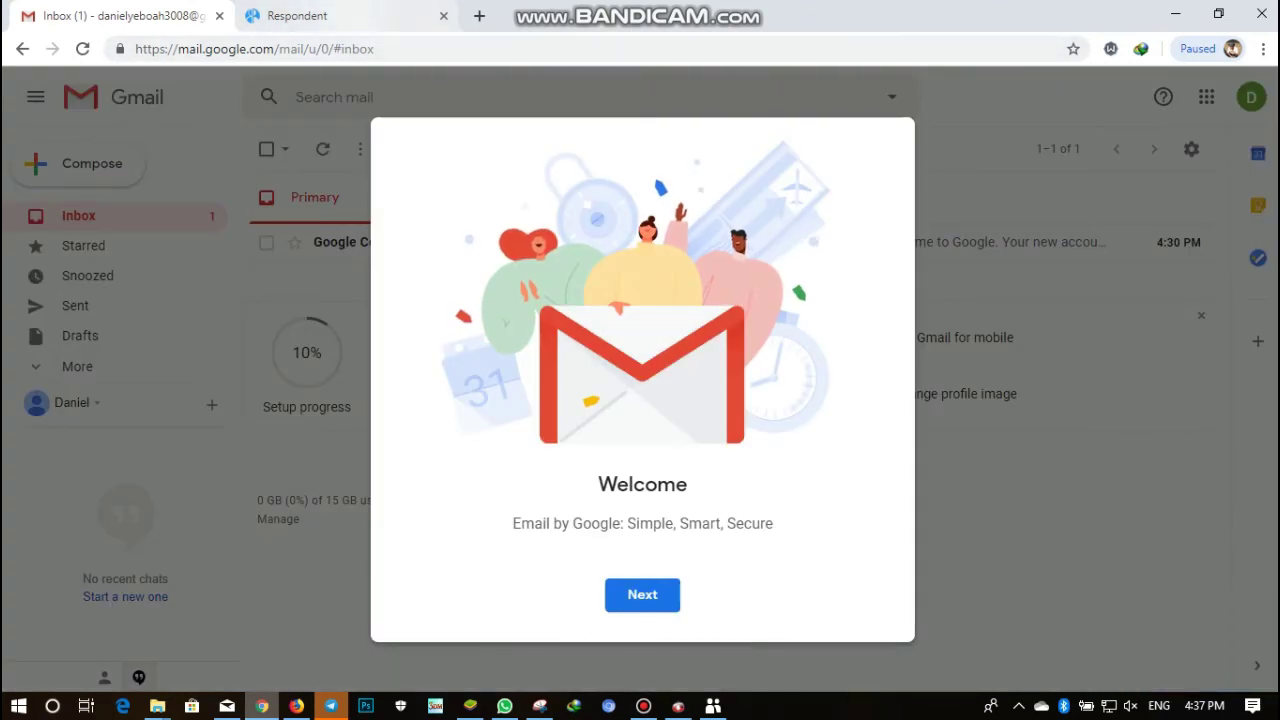
{"action": "key", "text": "Return"}
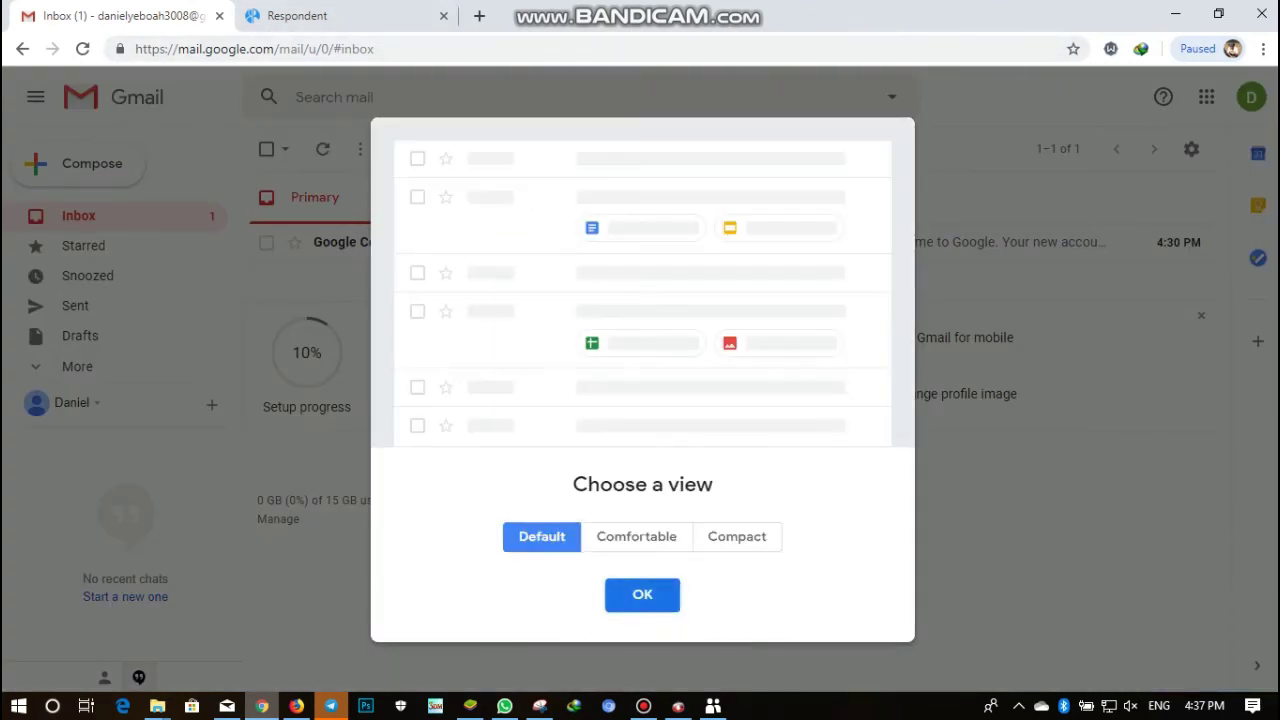
{"action": "key", "text": "Return"}
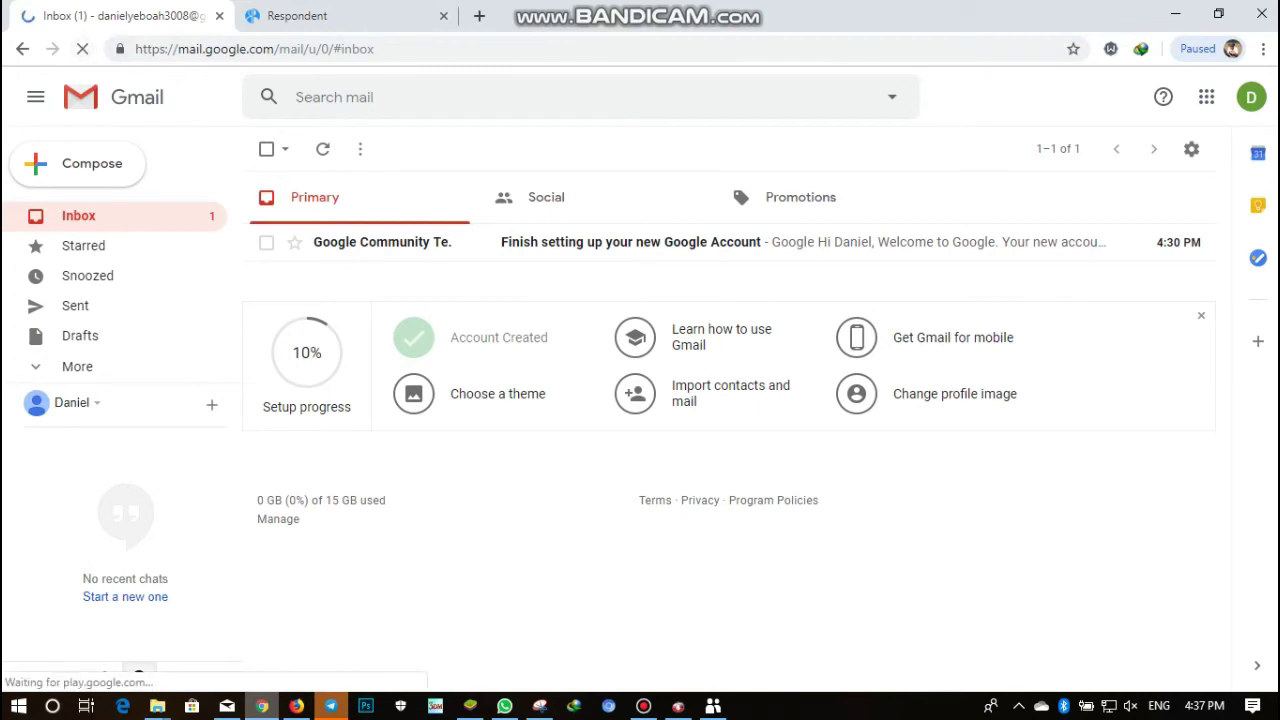
{"action": "left_click", "coordinate": [290, 15]}
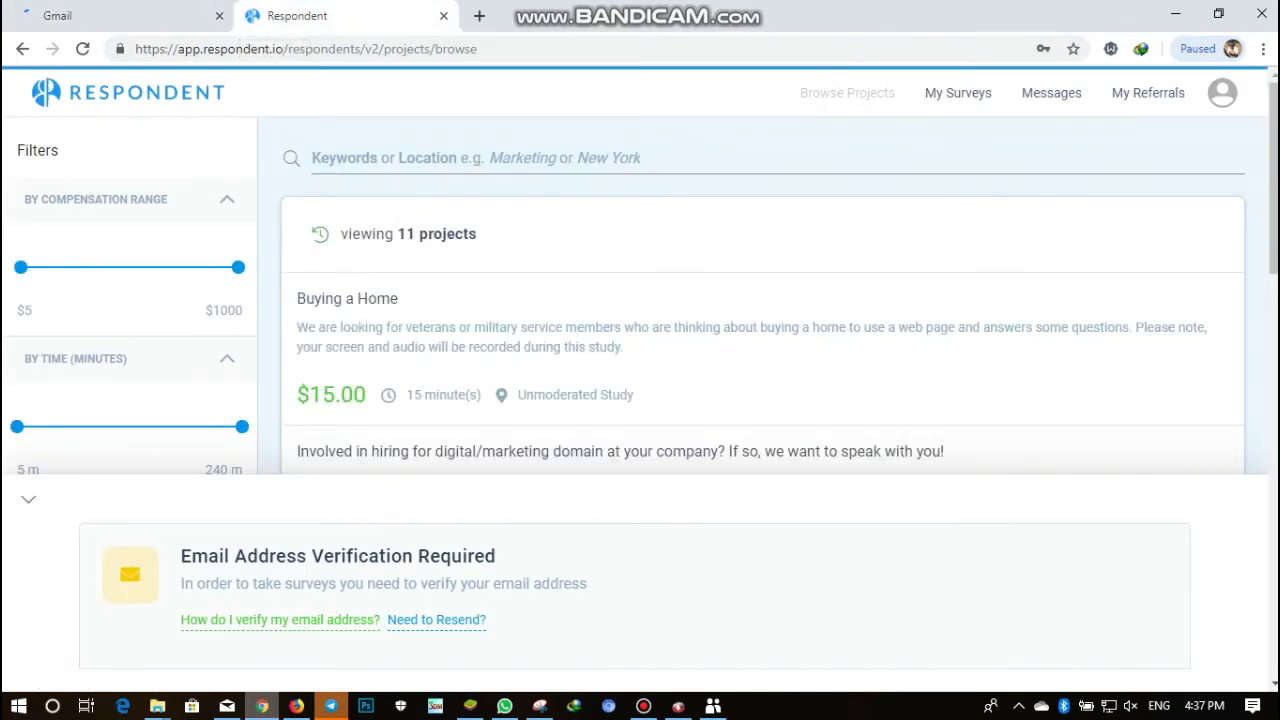
Collapse the e-mail verification banner and open the $15 Buying a Home project
{"action": "left_click", "coordinate": [150, 15]}
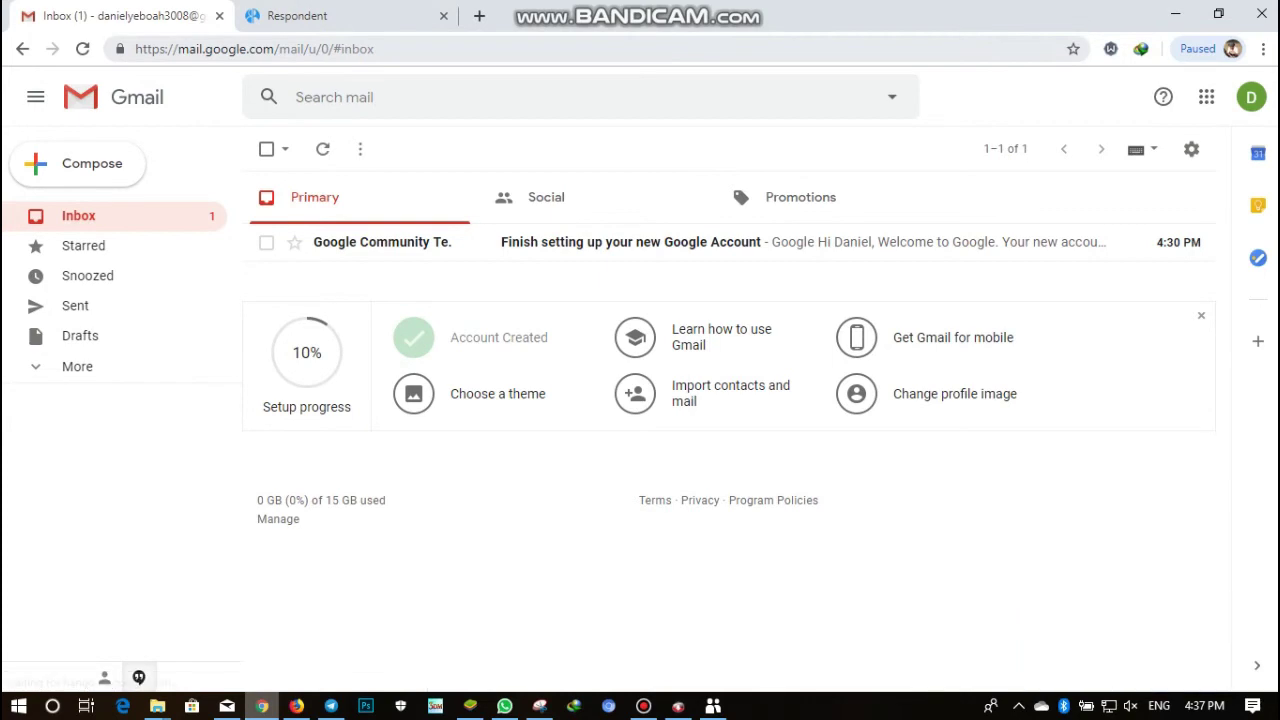
{"action": "key", "text": "ctrl+Tab"}
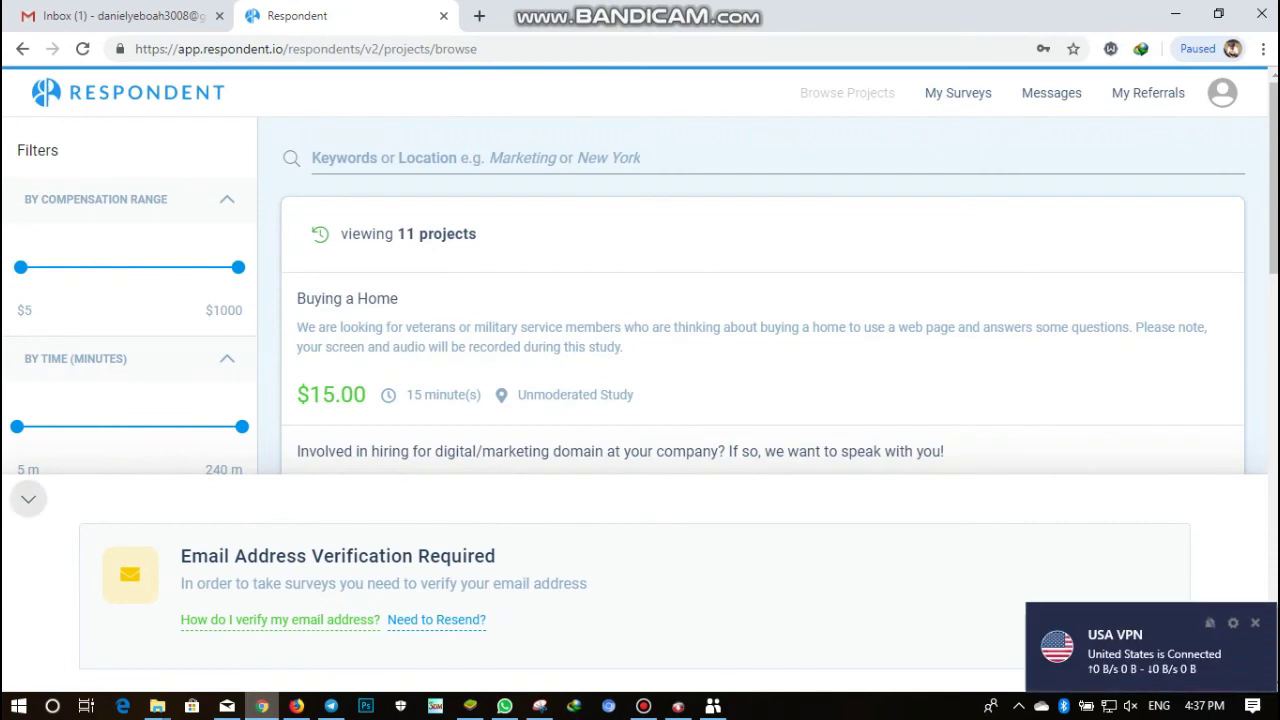
{"action": "left_click", "coordinate": [28, 498]}
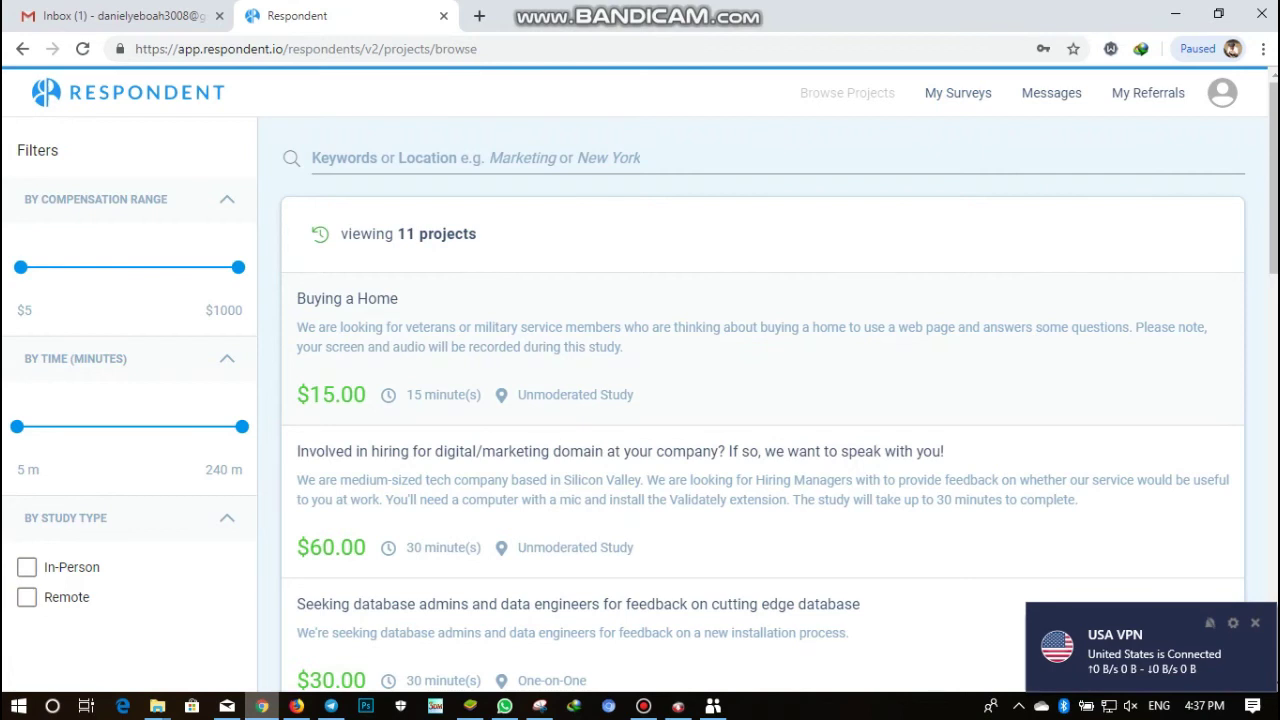
{"action": "left_click", "coordinate": [347, 298]}
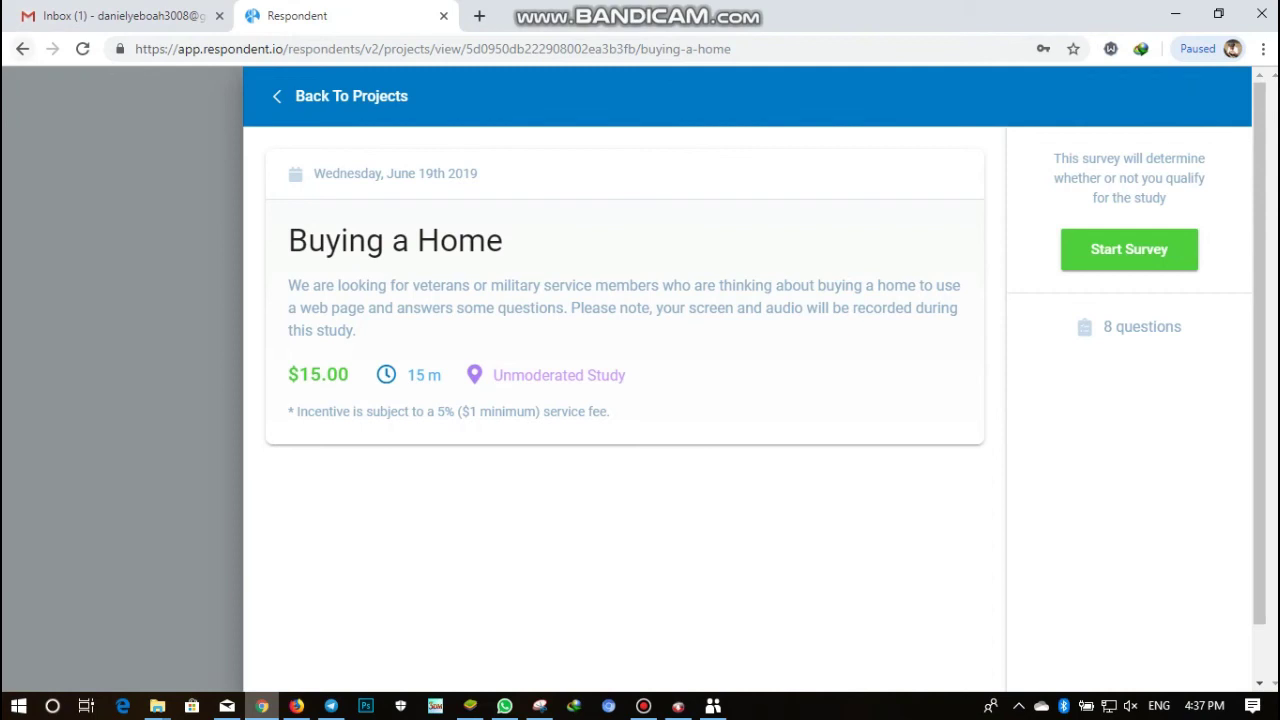
Go back, then open My Surveys and My Referrals to see the referral link
{"action": "left_click", "coordinate": [22, 48]}
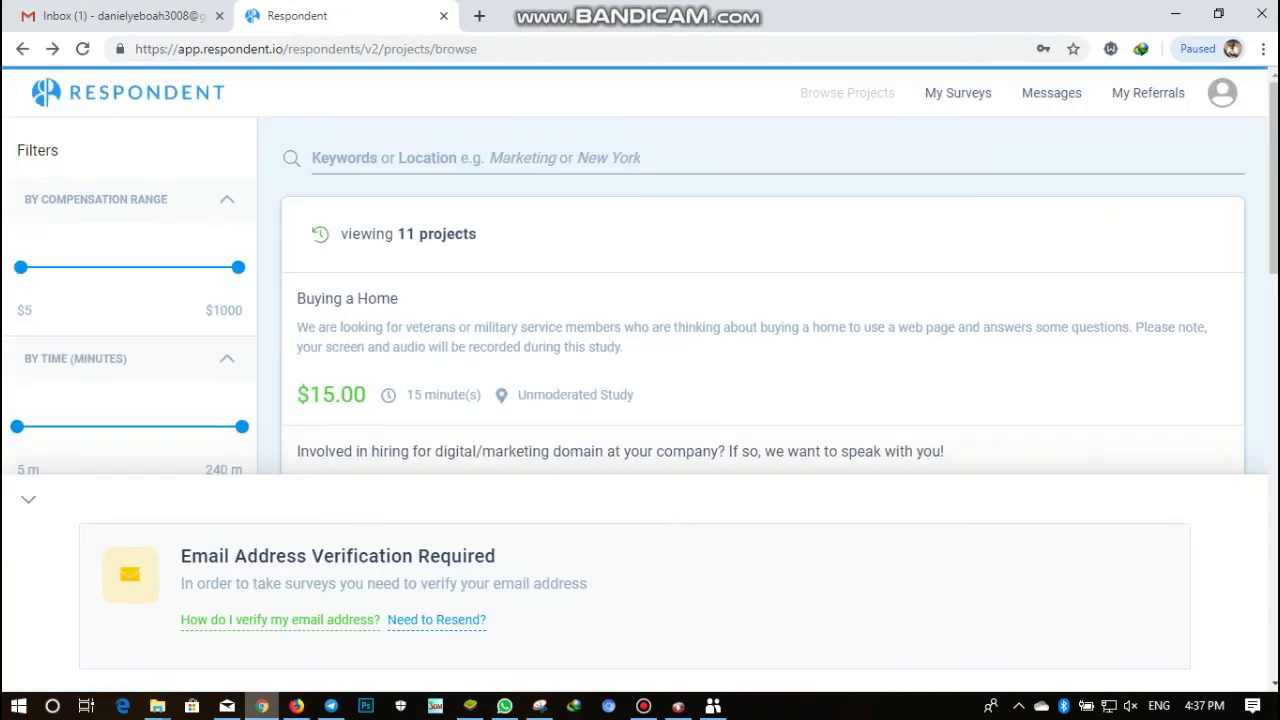
{"action": "left_click", "coordinate": [958, 92]}
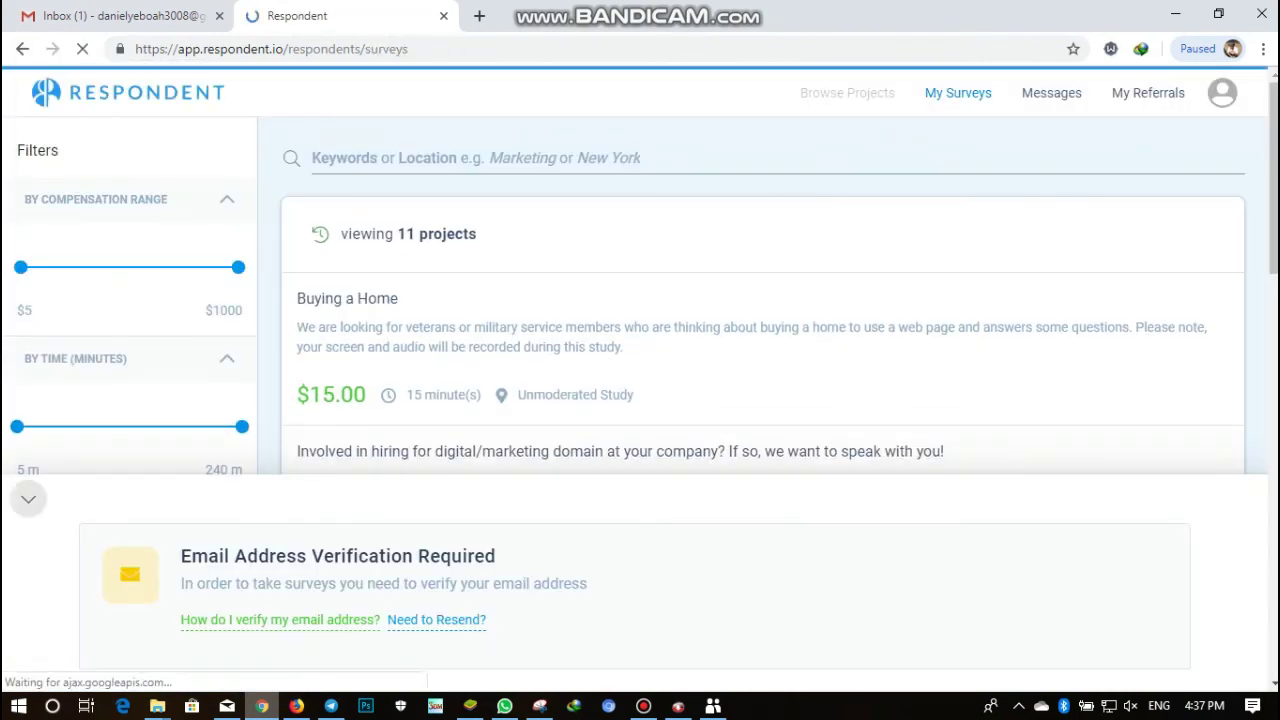
{"action": "left_click", "coordinate": [1151, 92]}
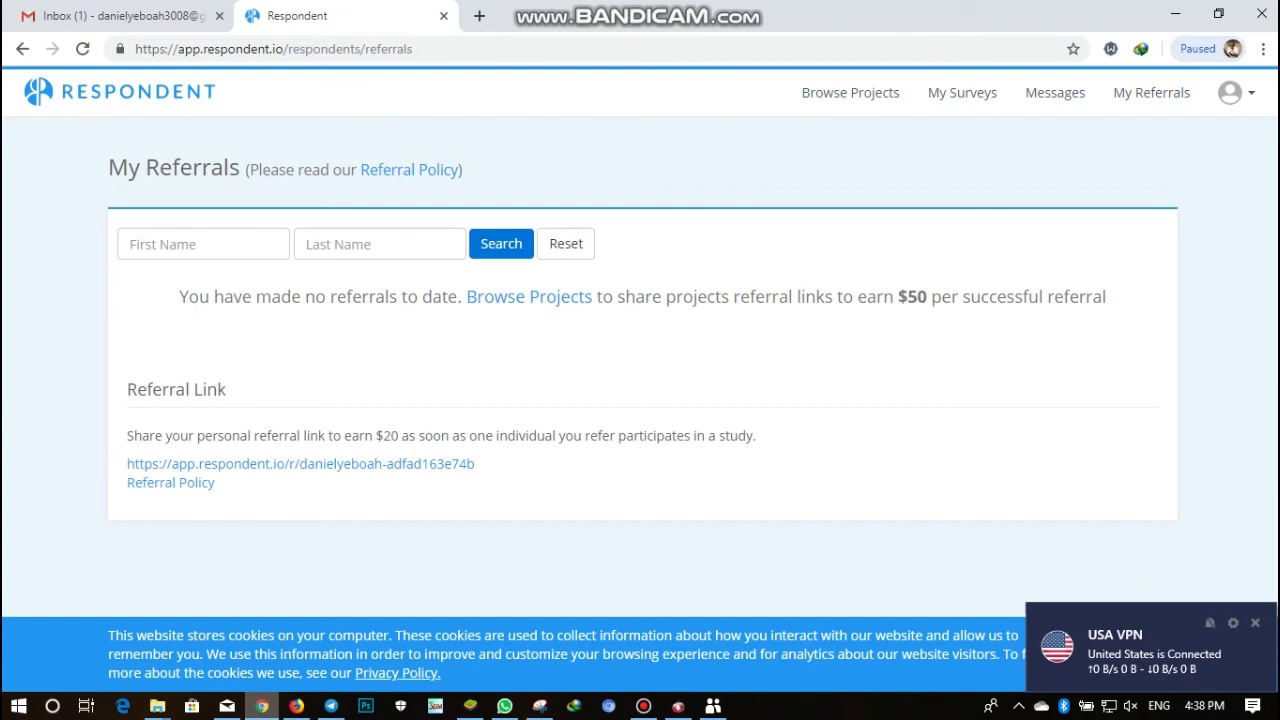
Switch from the Respondent referrals page to Gmail, then bring Firefox showing YouTube forward
{"action": "left_click", "coordinate": [115, 15]}
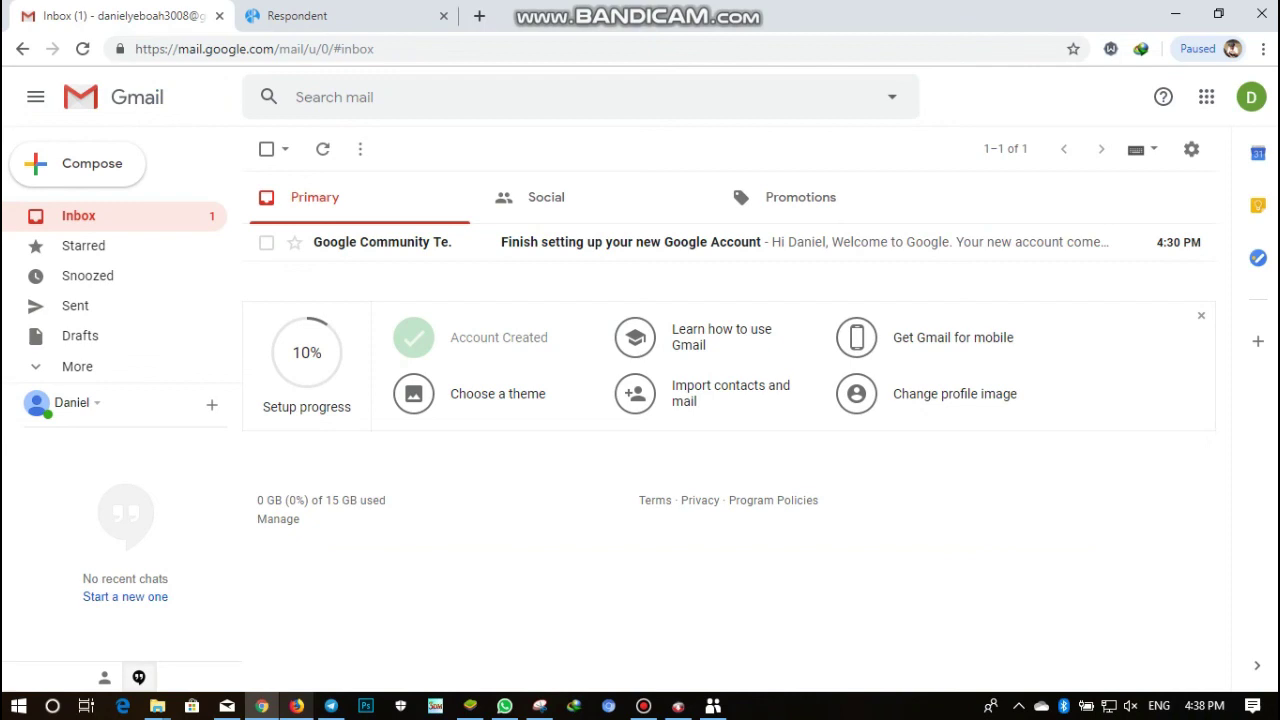
{"action": "left_click", "coordinate": [296, 706]}
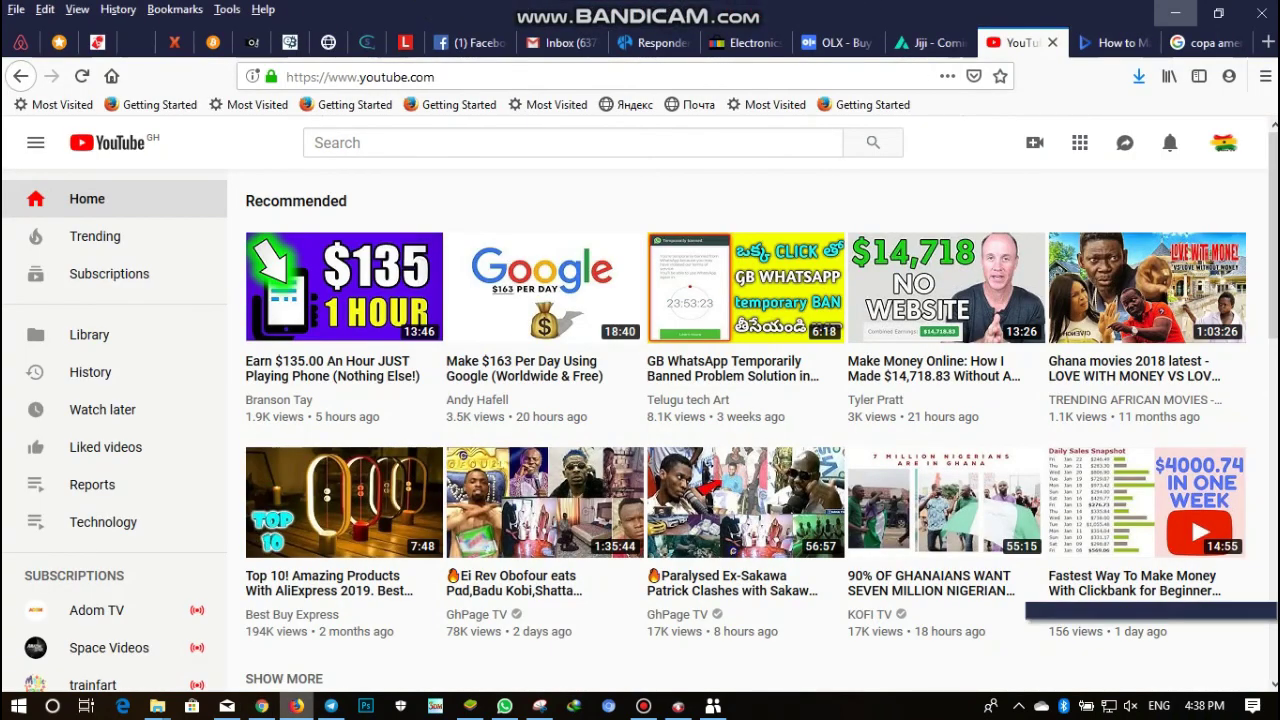
Minimize Firefox to reveal the textPlus inbox in BlueStacks, then bring up Bandicam
{"action": "left_click", "coordinate": [1175, 14]}
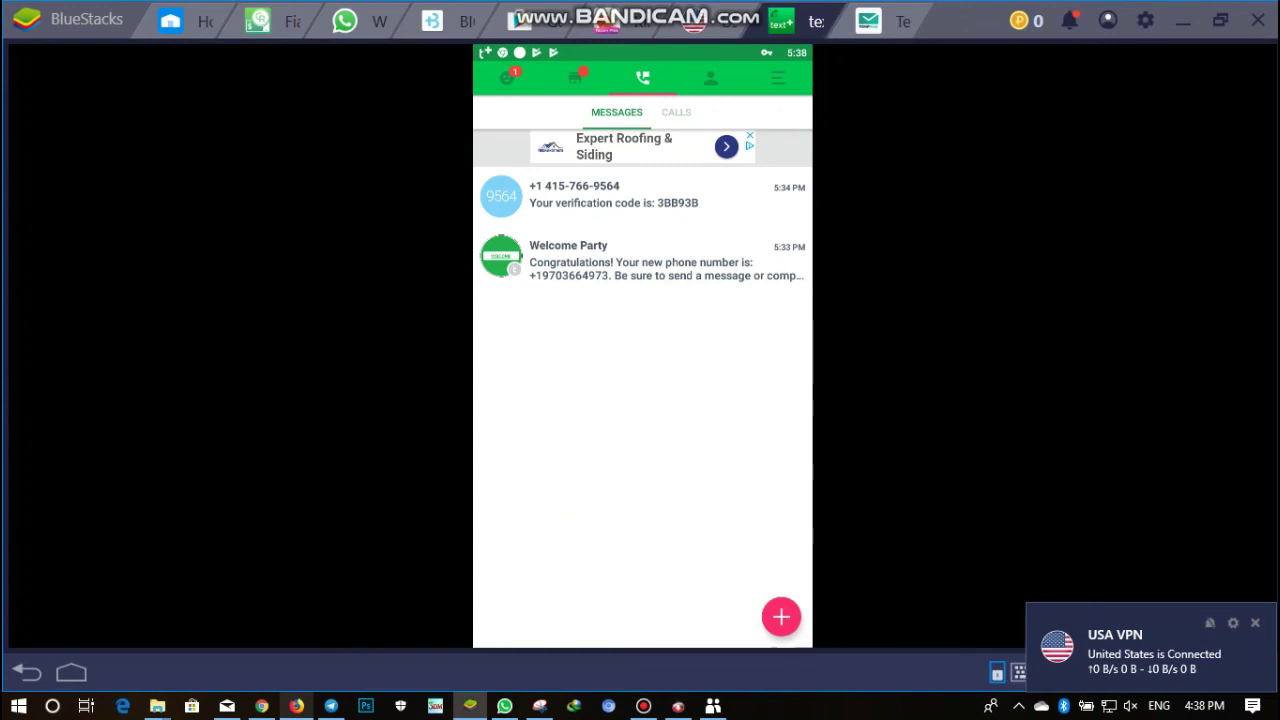
{"action": "left_click", "coordinate": [643, 706]}
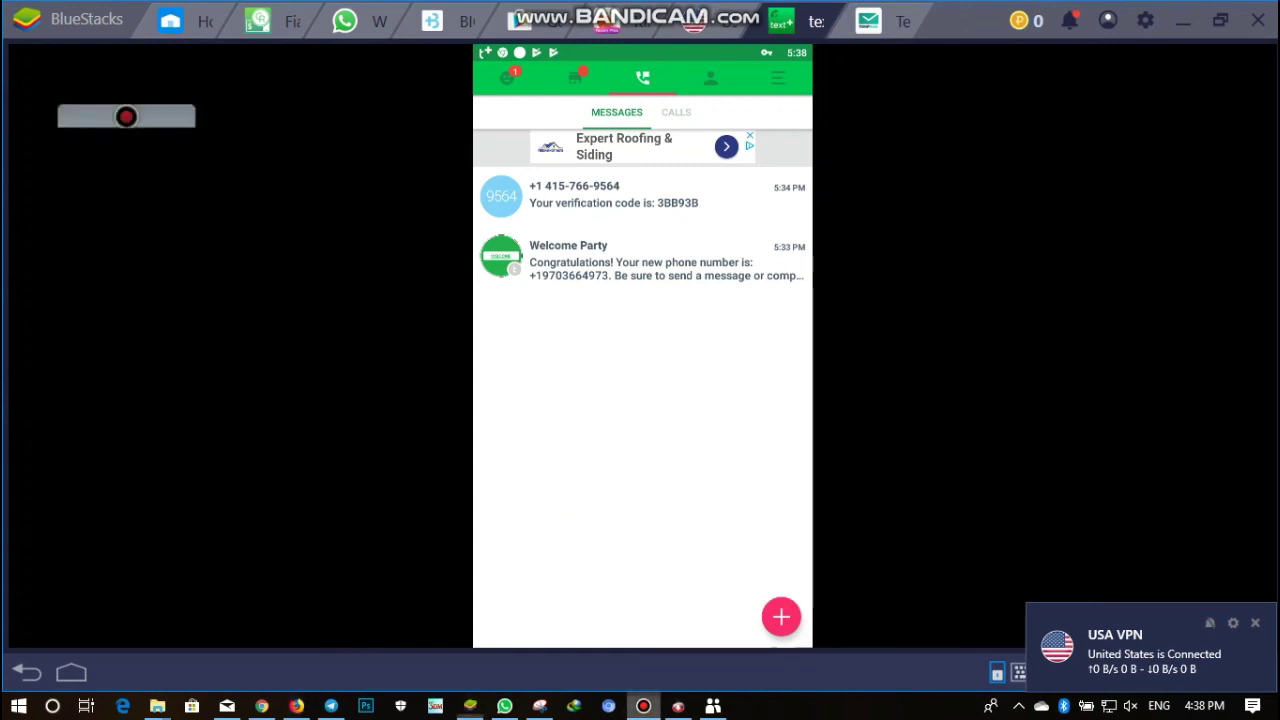